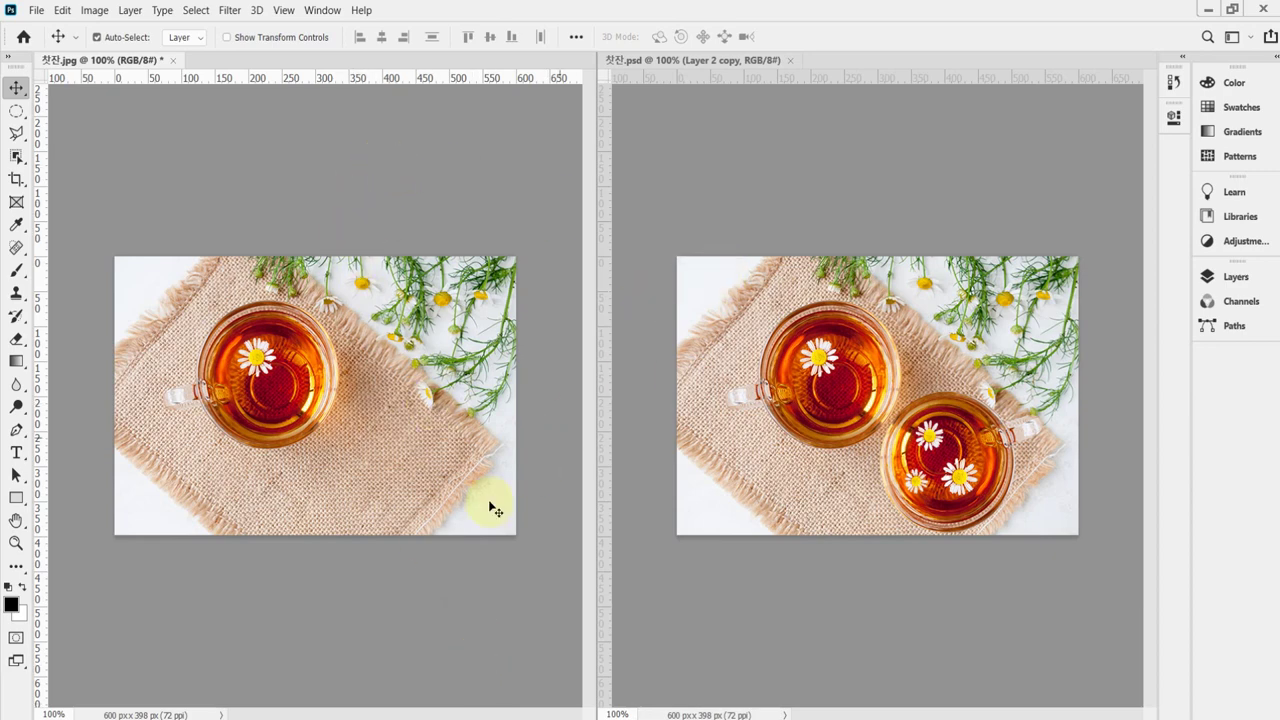
Widen the document window of the single-cup photo and enlarge its image to 200%.
left_click(643, 357)
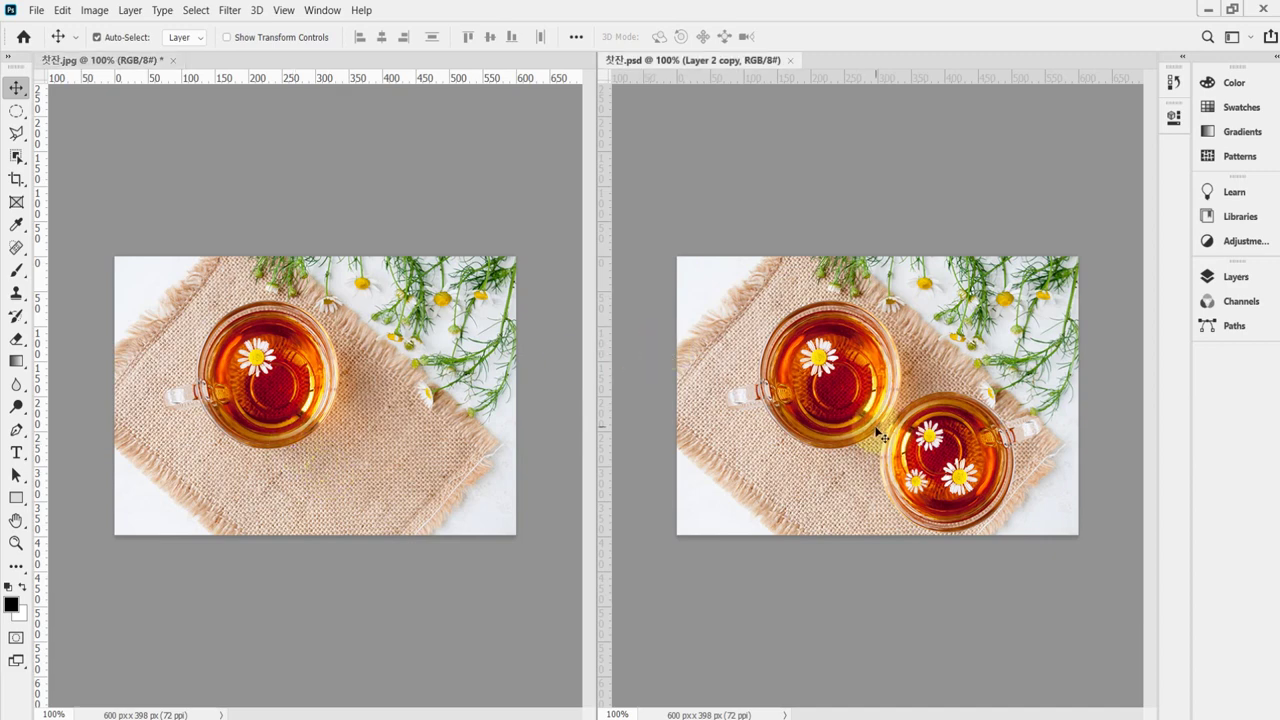
left_click(591, 344)
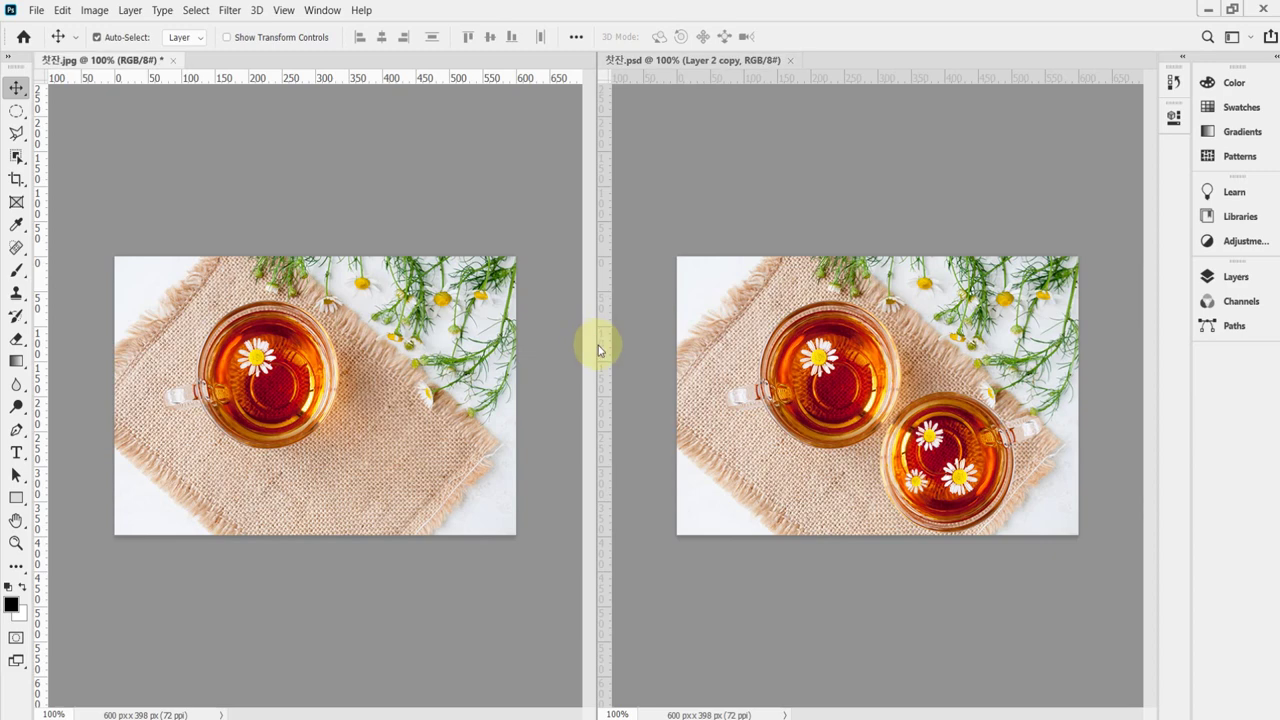
left_click_drag(596, 346, 743, 355)
left_click(363, 123)
key("ctrl+plus")
left_click_drag(344, 333, 370, 335)
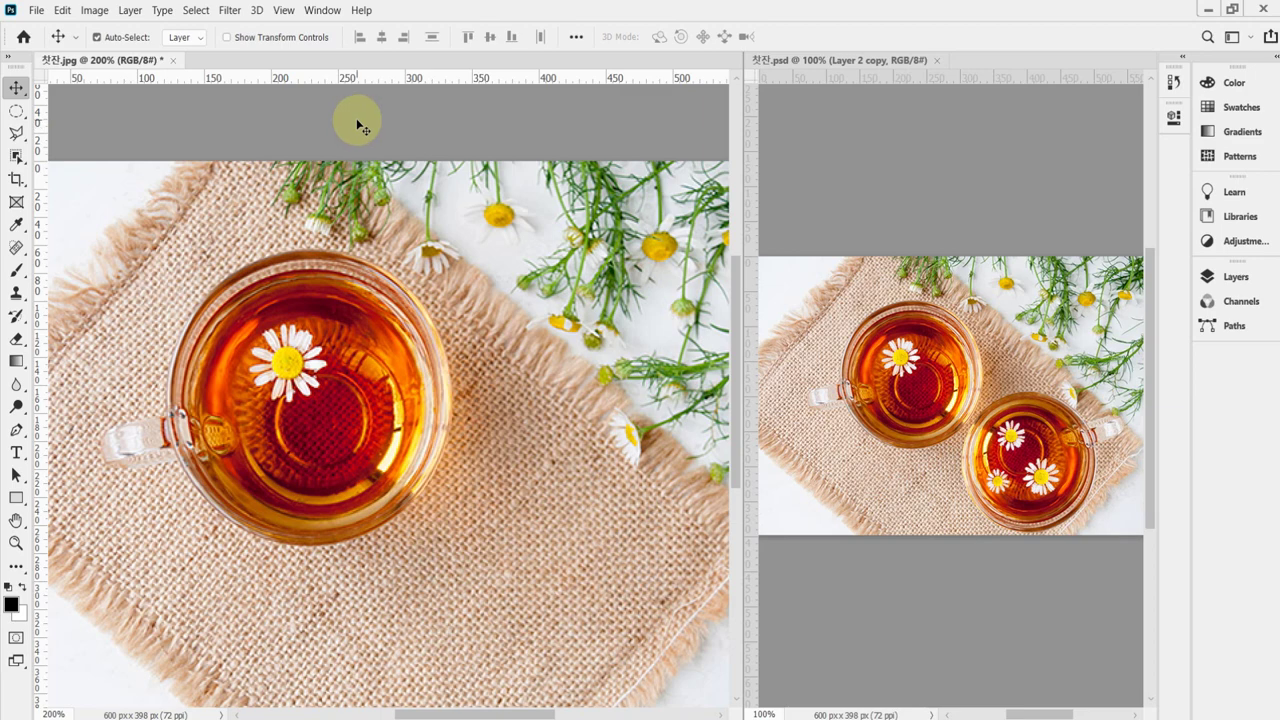
Place a horizontal guide at about Y 64 px along the cup's upper rim and a vertical guide along the rim's left edge.
left_click_drag(374, 83, 390, 251)
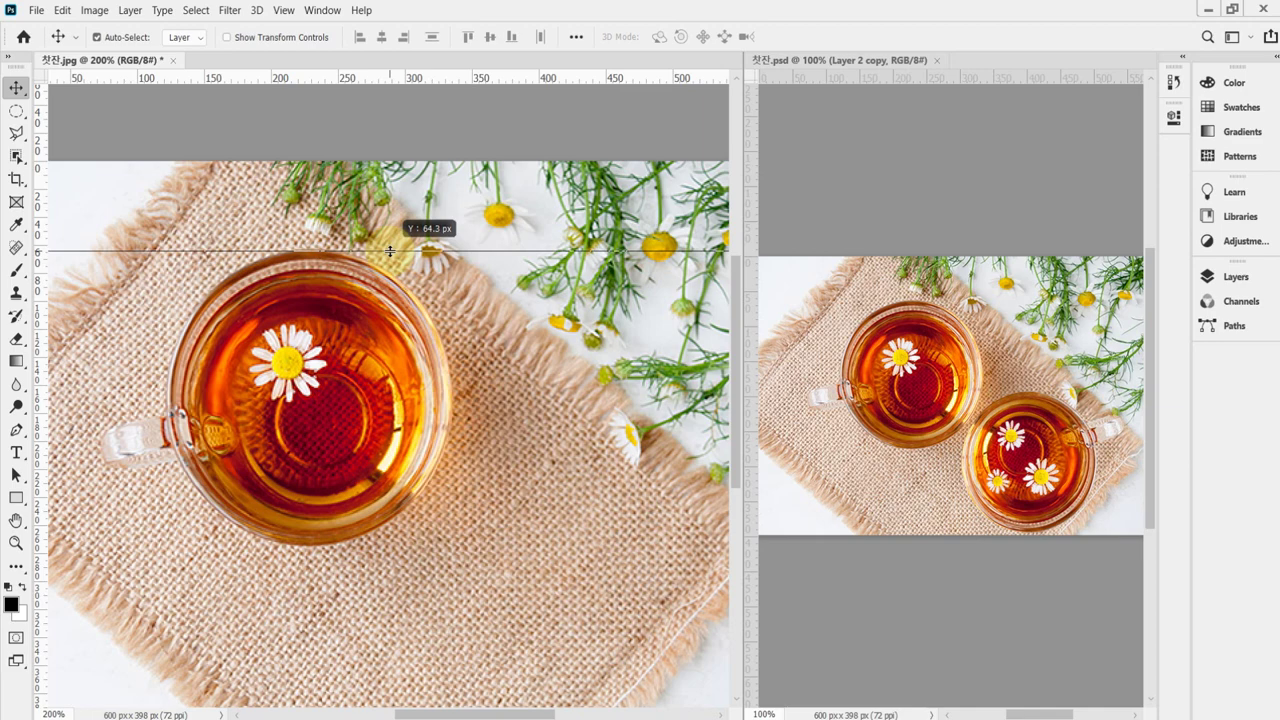
left_click_drag(390, 251, 390, 250)
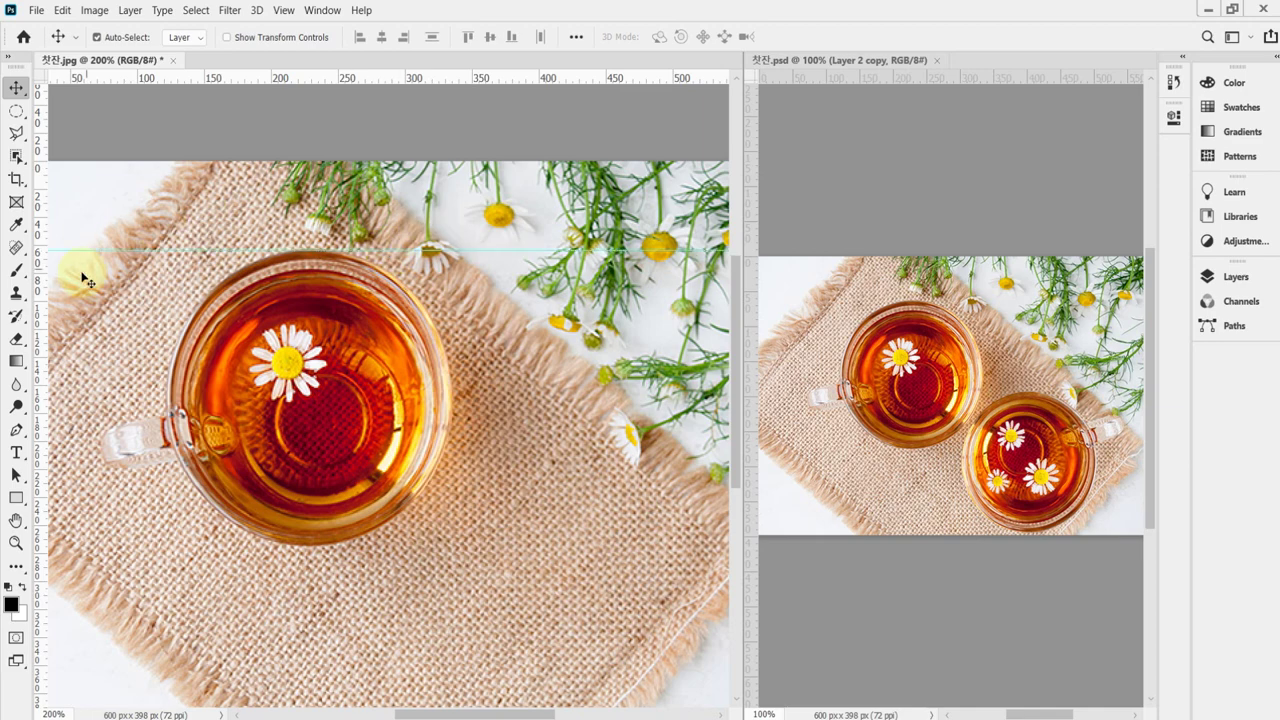
left_click_drag(40, 297, 166, 281)
Activate the Elliptical Marquee Tool, try the add and subtract modes, and set it back to New selection.
left_click(16, 111)
right_click(16, 111)
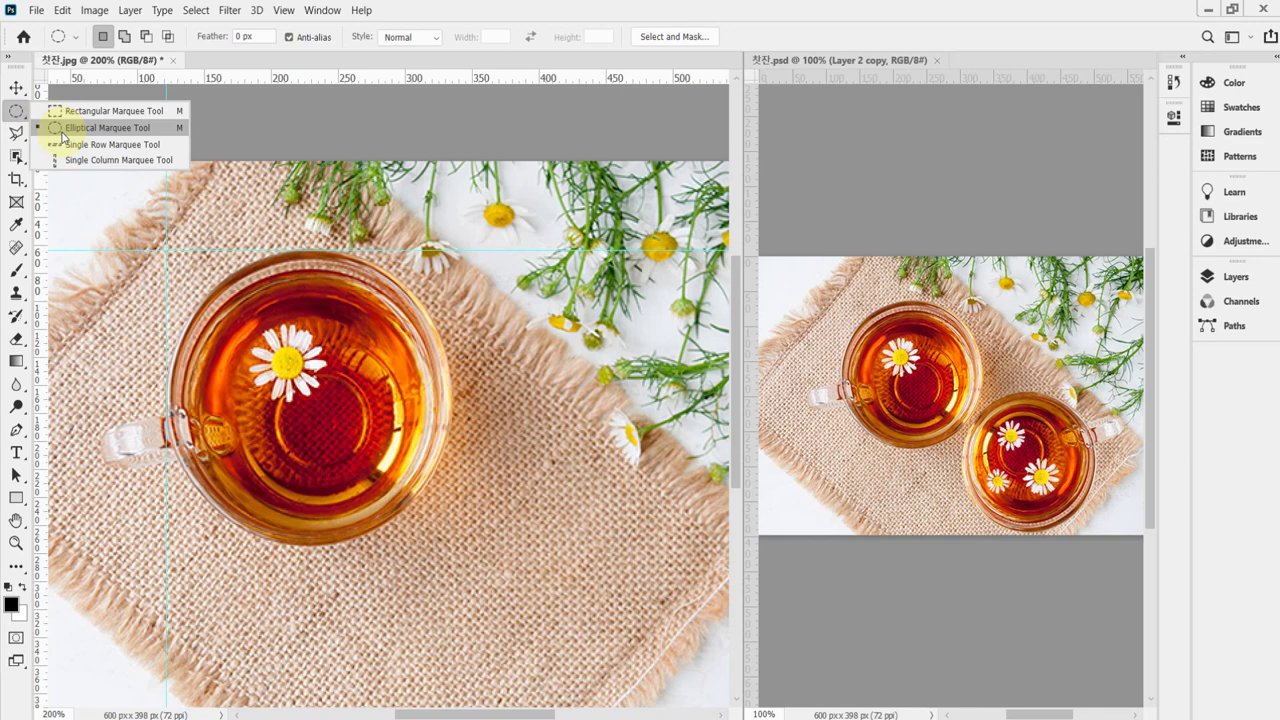
left_click(63, 132)
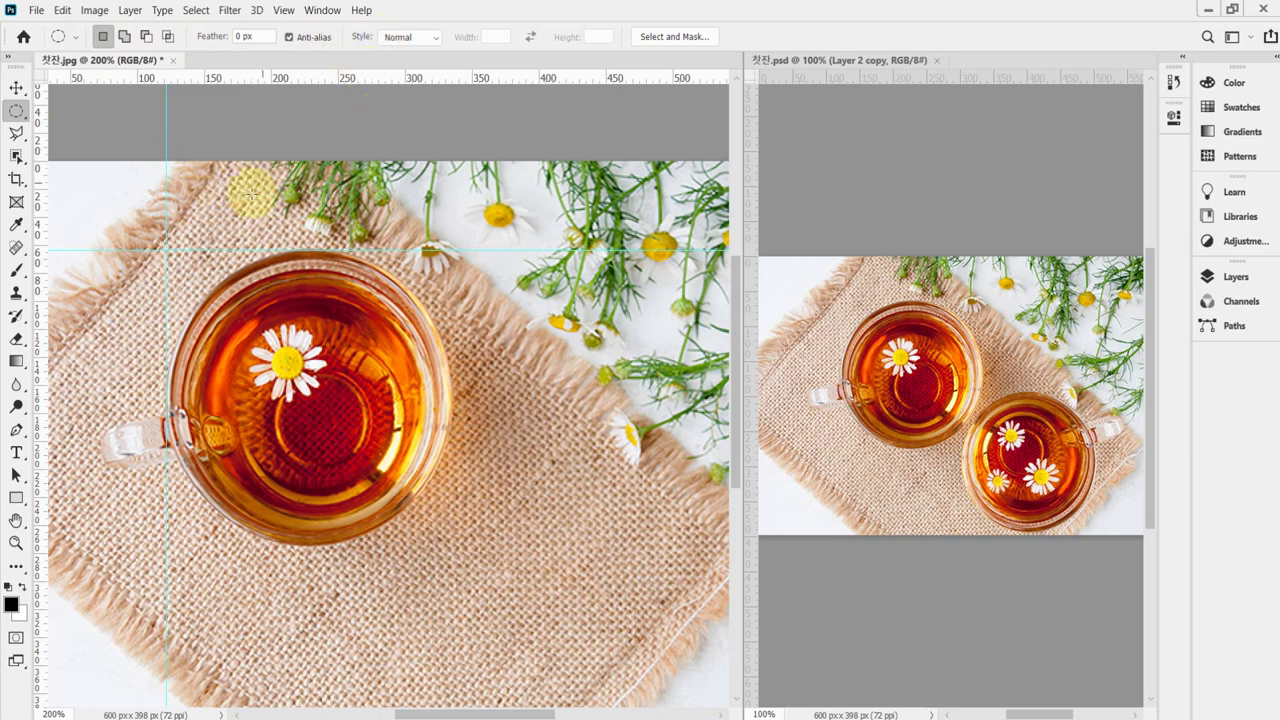
left_click(124, 36)
left_click(146, 37)
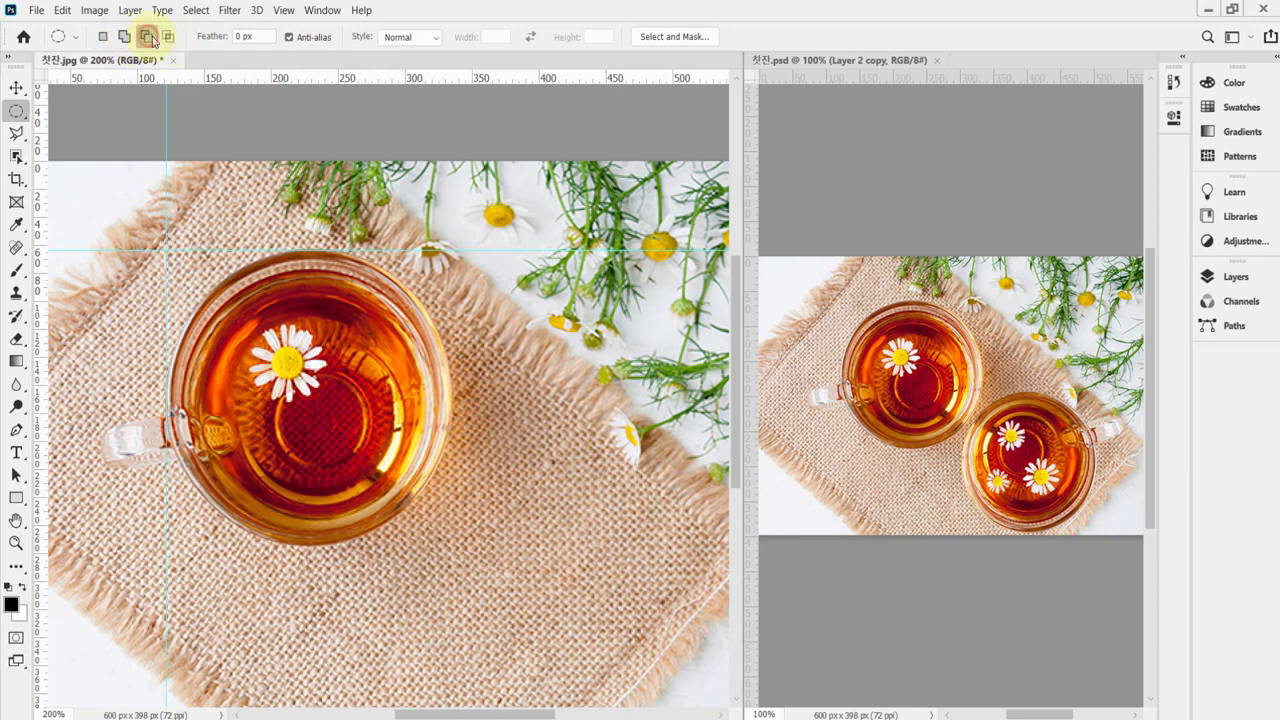
left_click(102, 37)
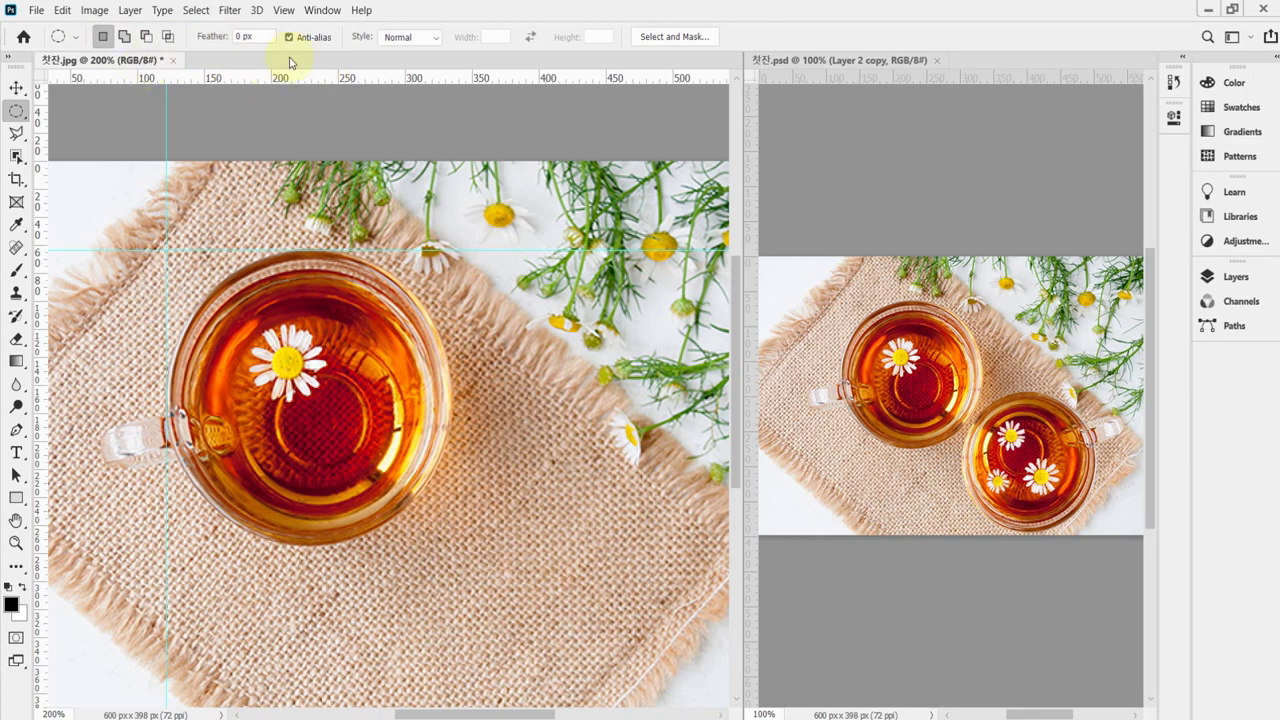
Reset all tools to their default settings.
right_click(60, 44)
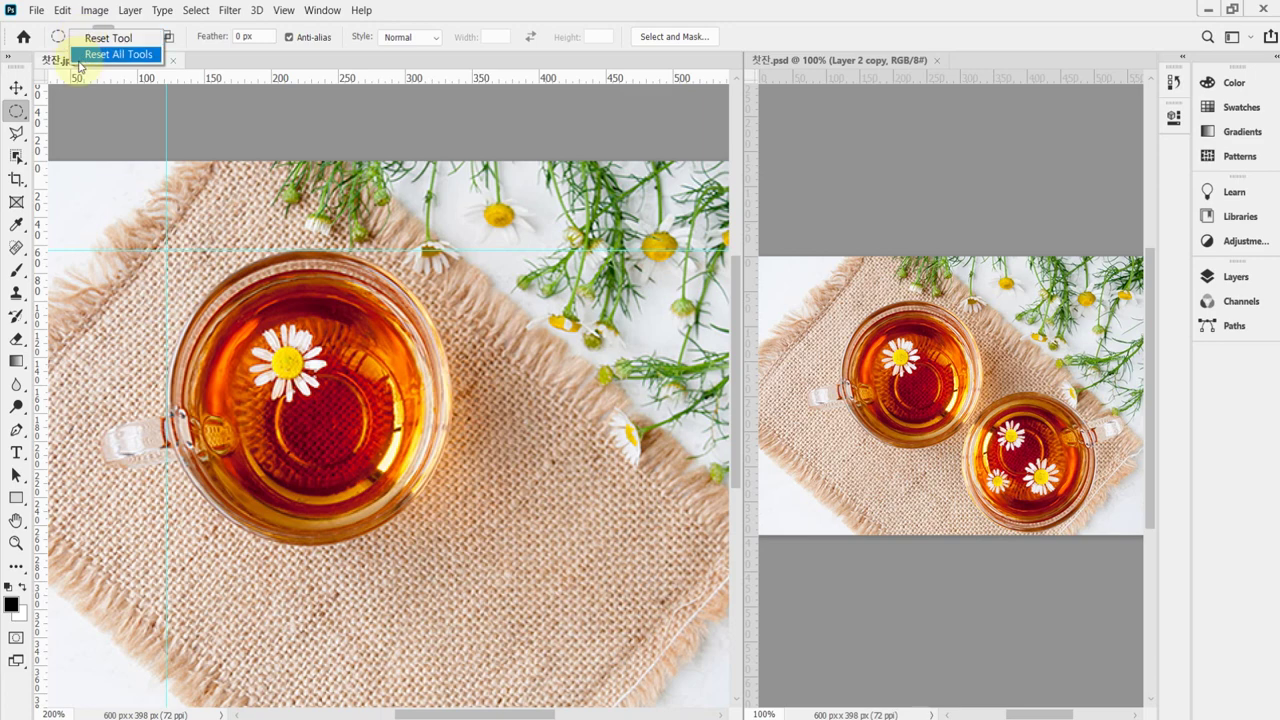
left_click(82, 40)
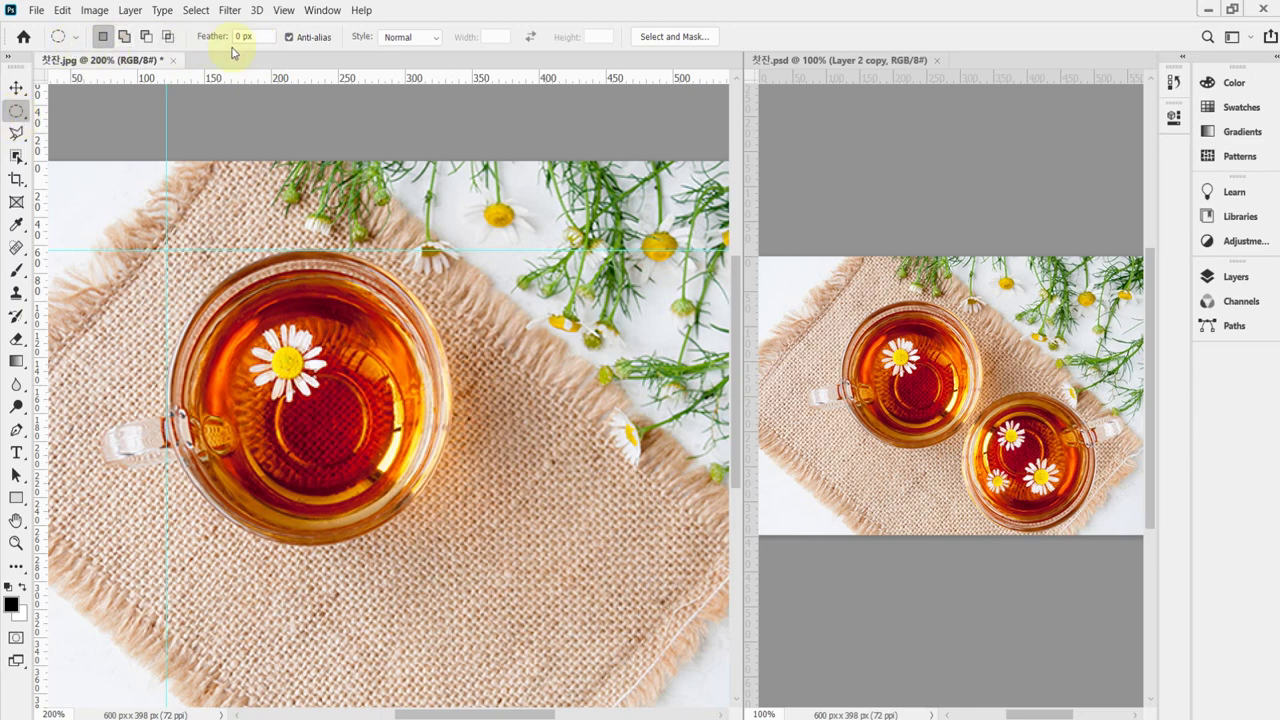
right_click(57, 37)
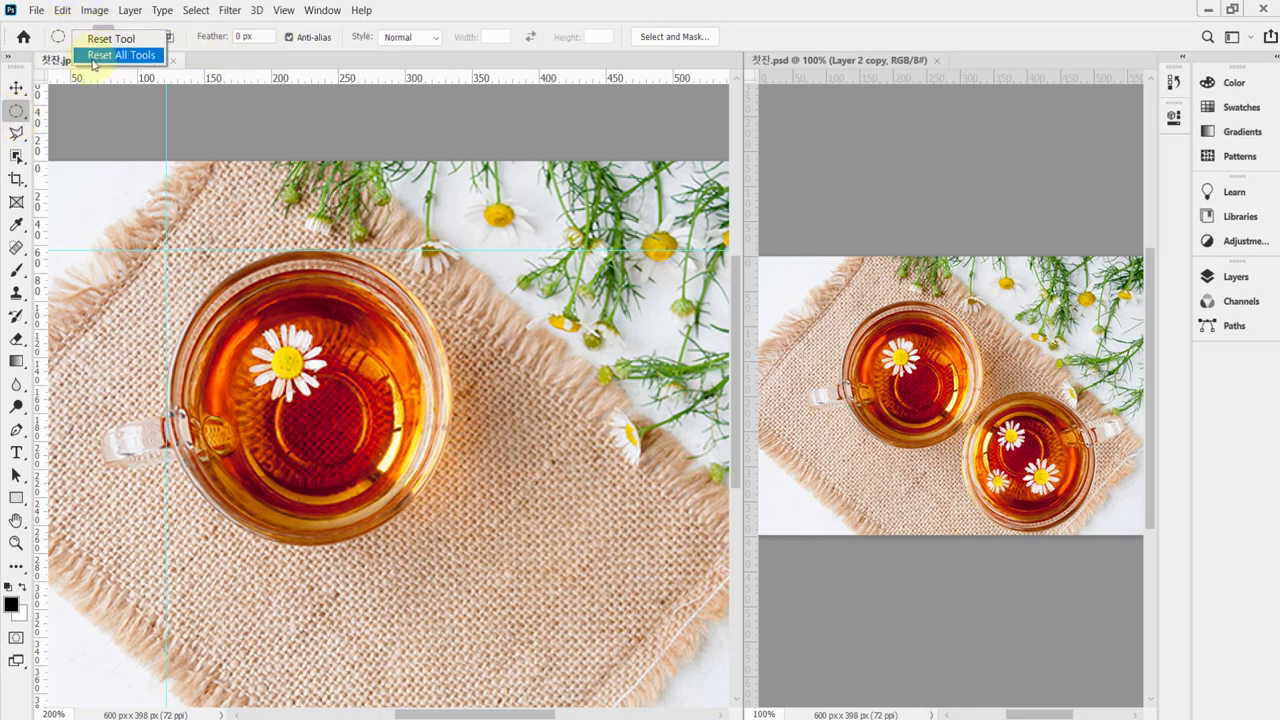
left_click(92, 56)
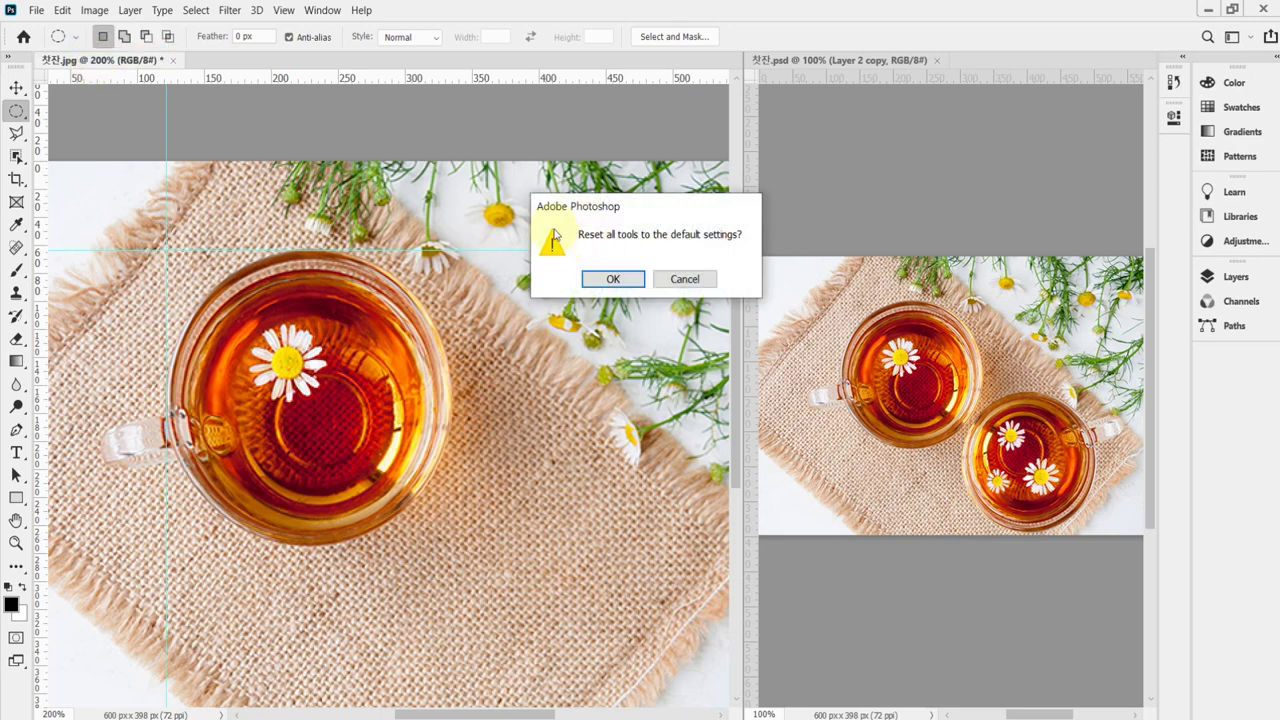
left_click(613, 281)
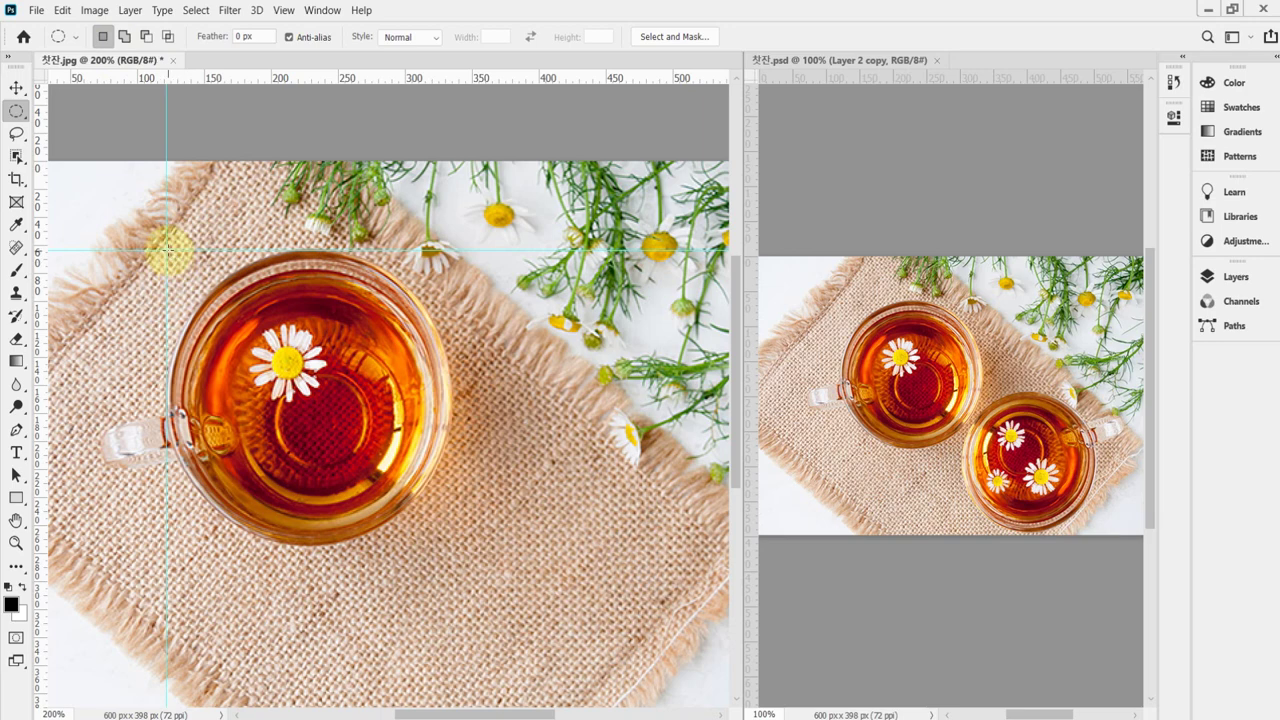
Draw an elliptical selection of about 216 by 211 px around the cup body, starting from the intersection of the guides.
left_click_drag(166, 250, 452, 544)
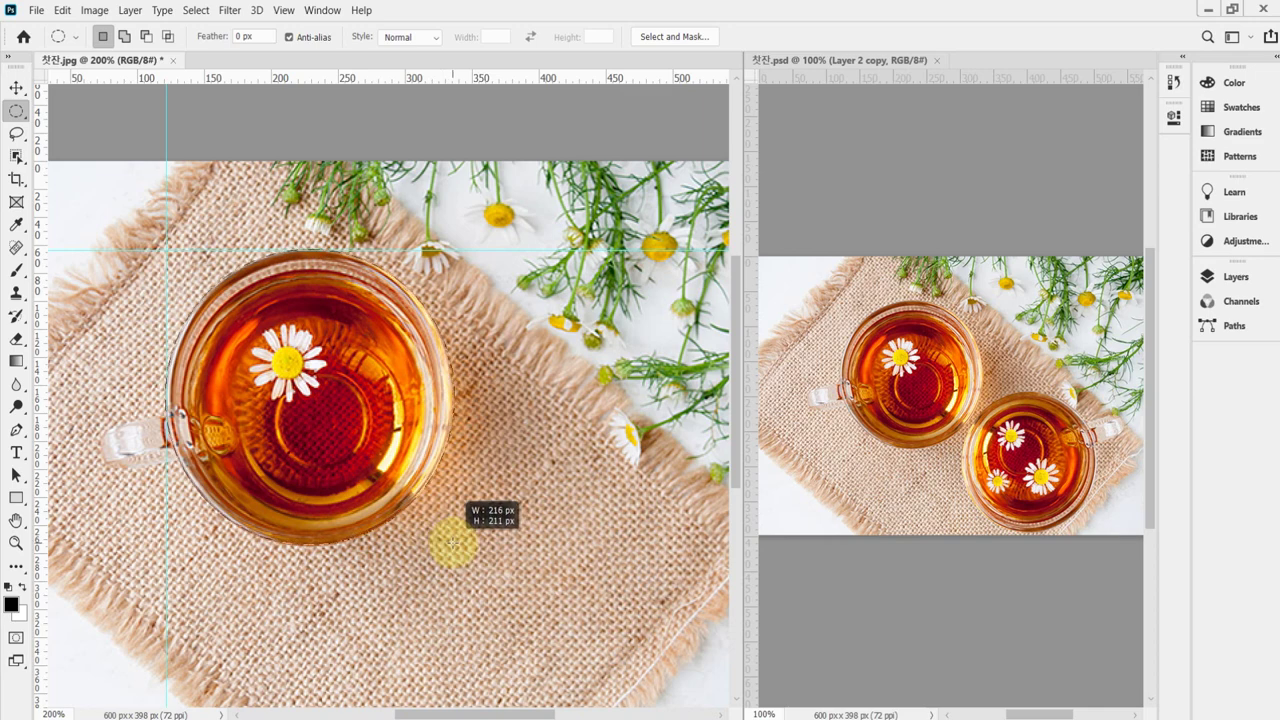
left_click_drag(452, 544, 452, 544)
Add the glass handle to the cup selection by tracing its outline with the Polygonal Lasso Tool in Add to selection mode.
scroll(245, 430, "up", 1)
left_click_drag(211, 428, 307, 323)
left_click(18, 134)
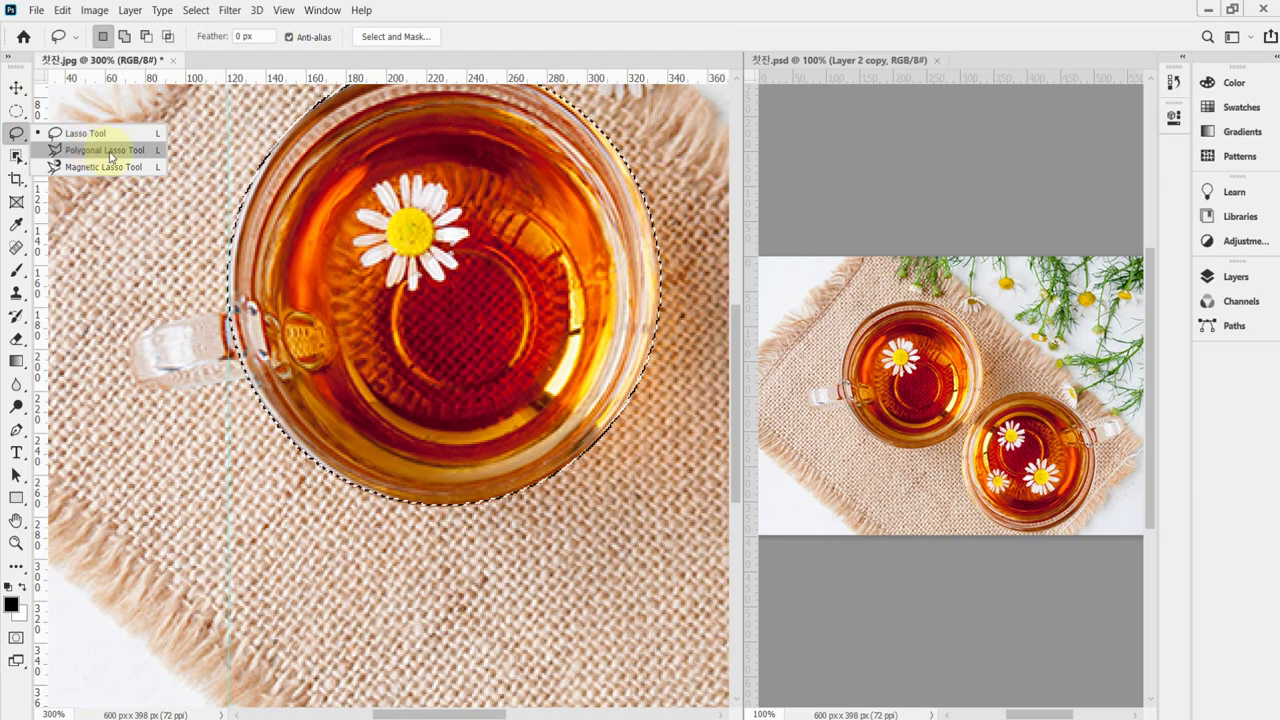
left_click(110, 152)
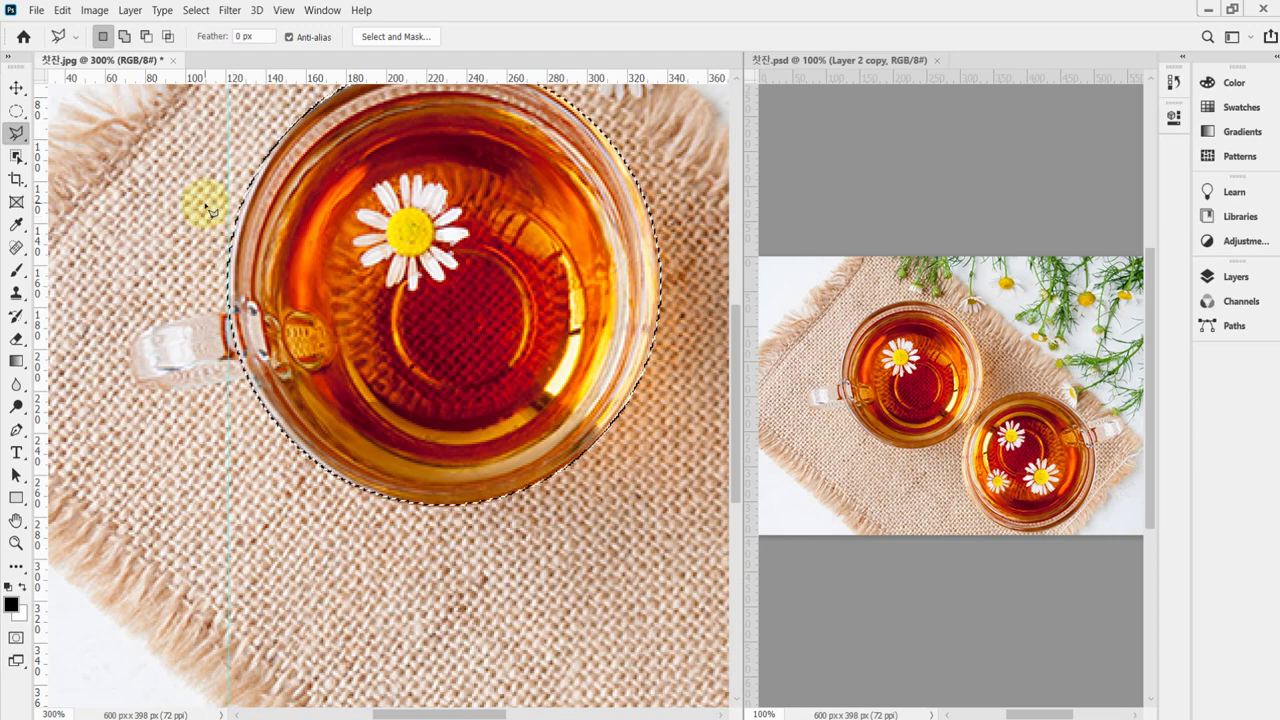
left_click(124, 37)
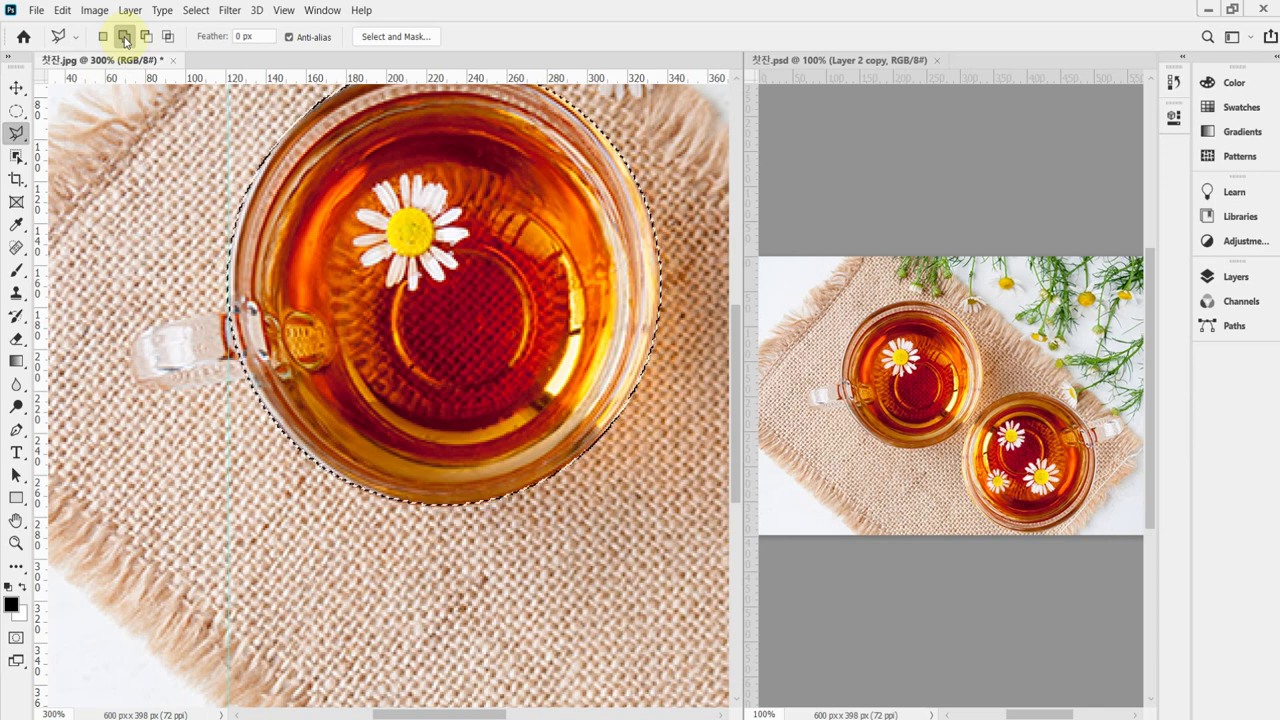
left_click(228, 370, "ctrl")
left_click(171, 362, "ctrl")
left_click_drag(171, 362, 269, 358)
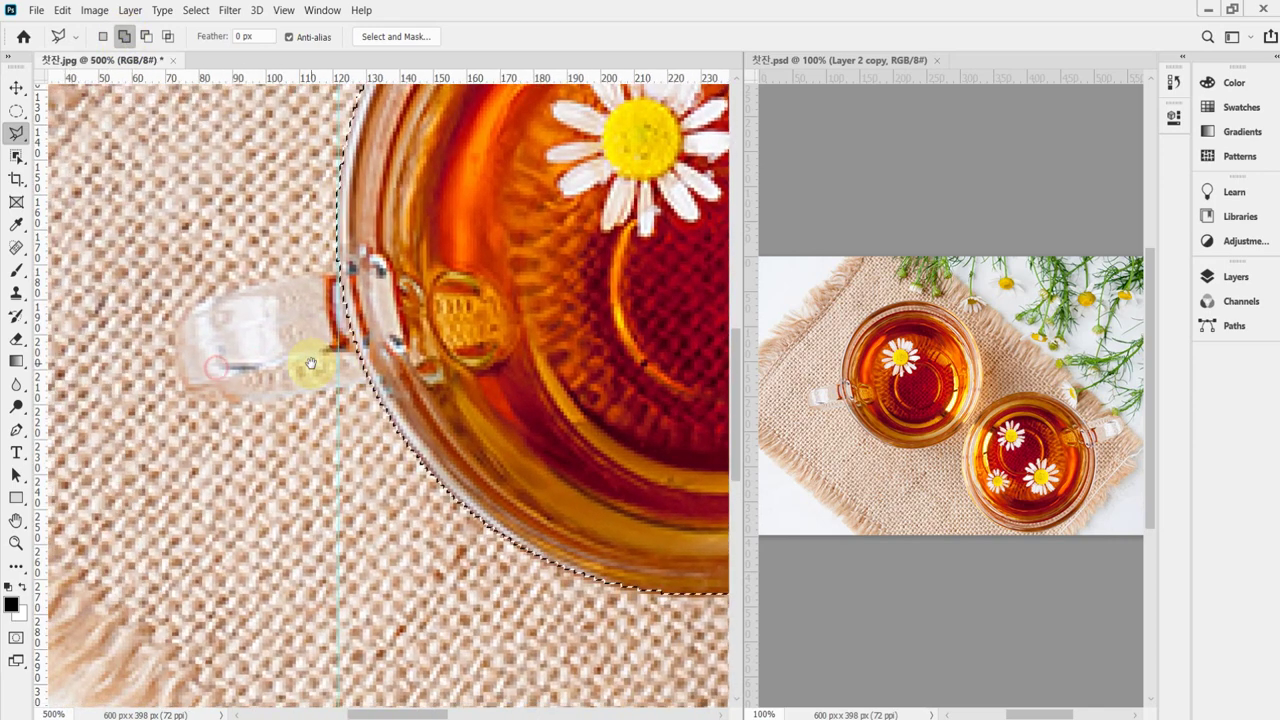
left_click(355, 270)
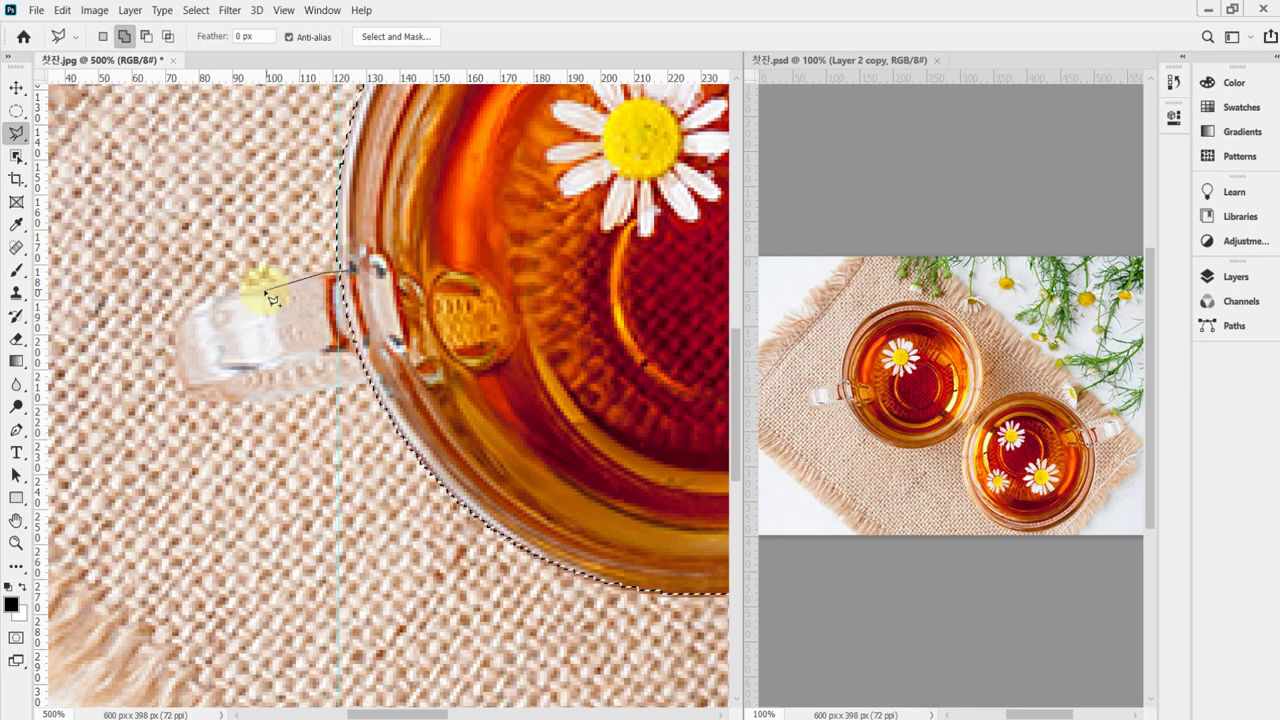
left_click(208, 297)
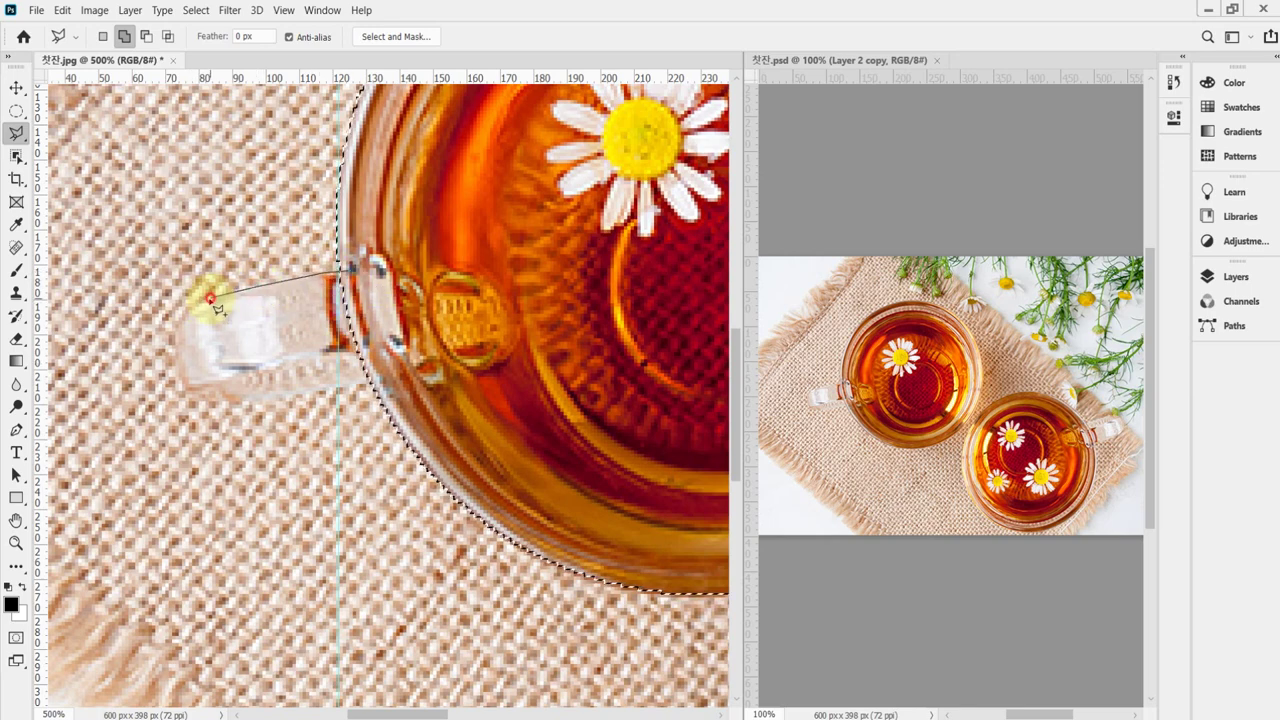
left_click(171, 336)
left_click(183, 386)
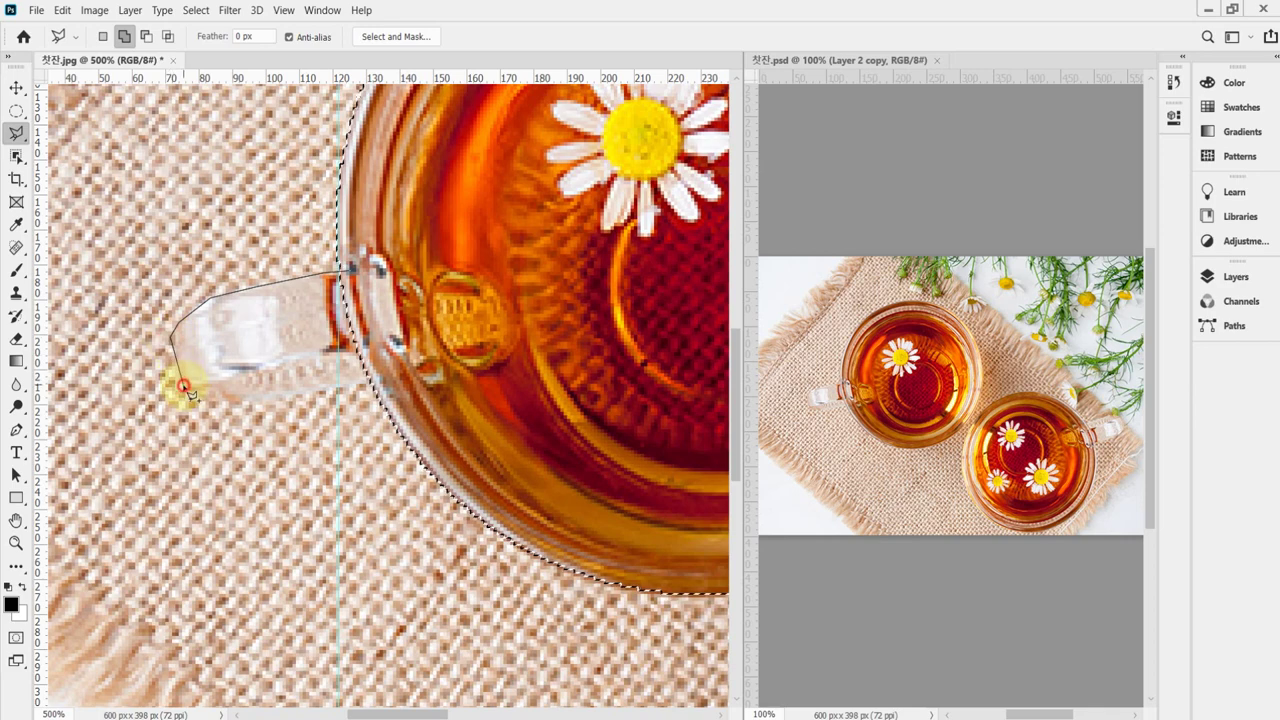
left_click(215, 406)
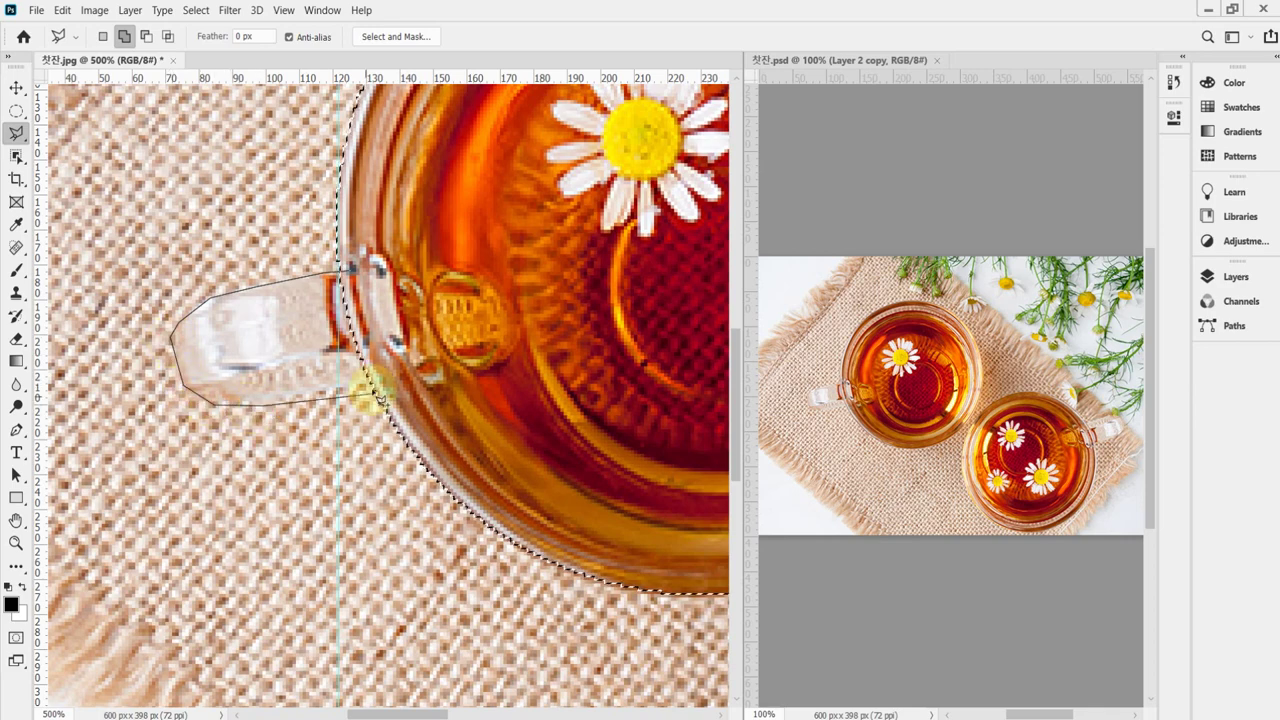
left_click(430, 378)
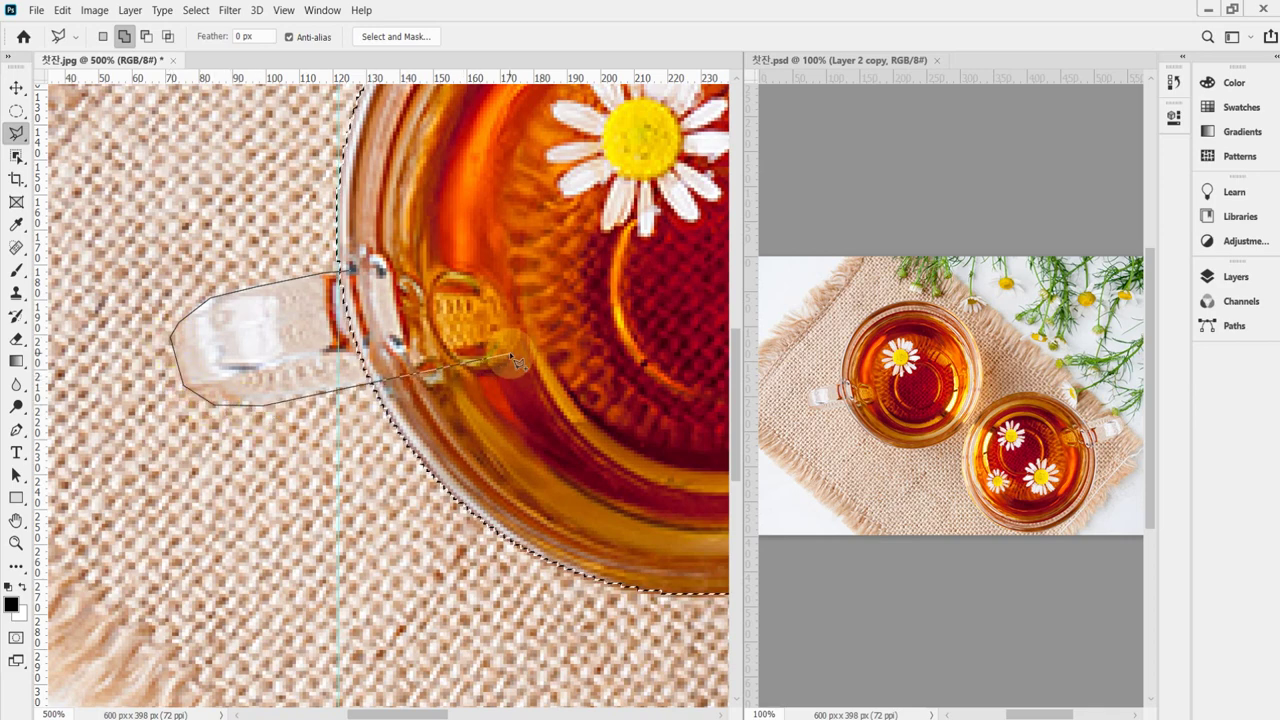
double_click(511, 358)
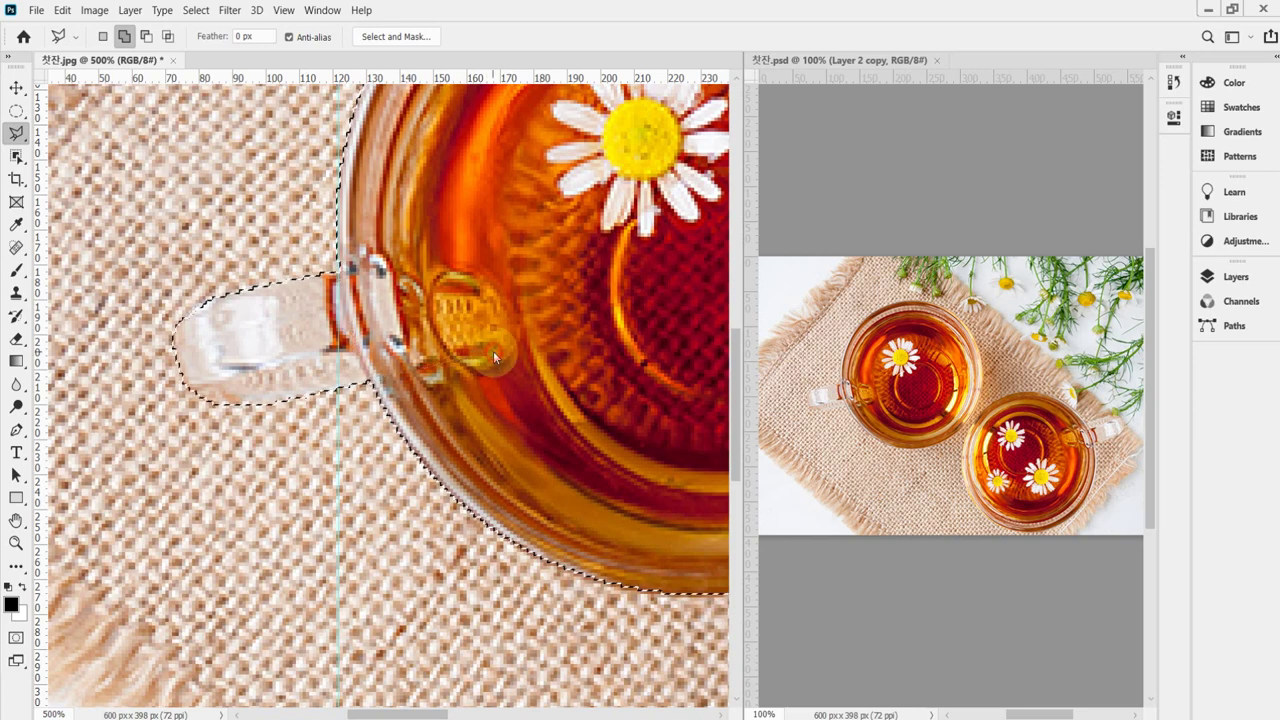
Copy the selected cup with its handle onto a new layer.
scroll(536, 354, "down", 3)
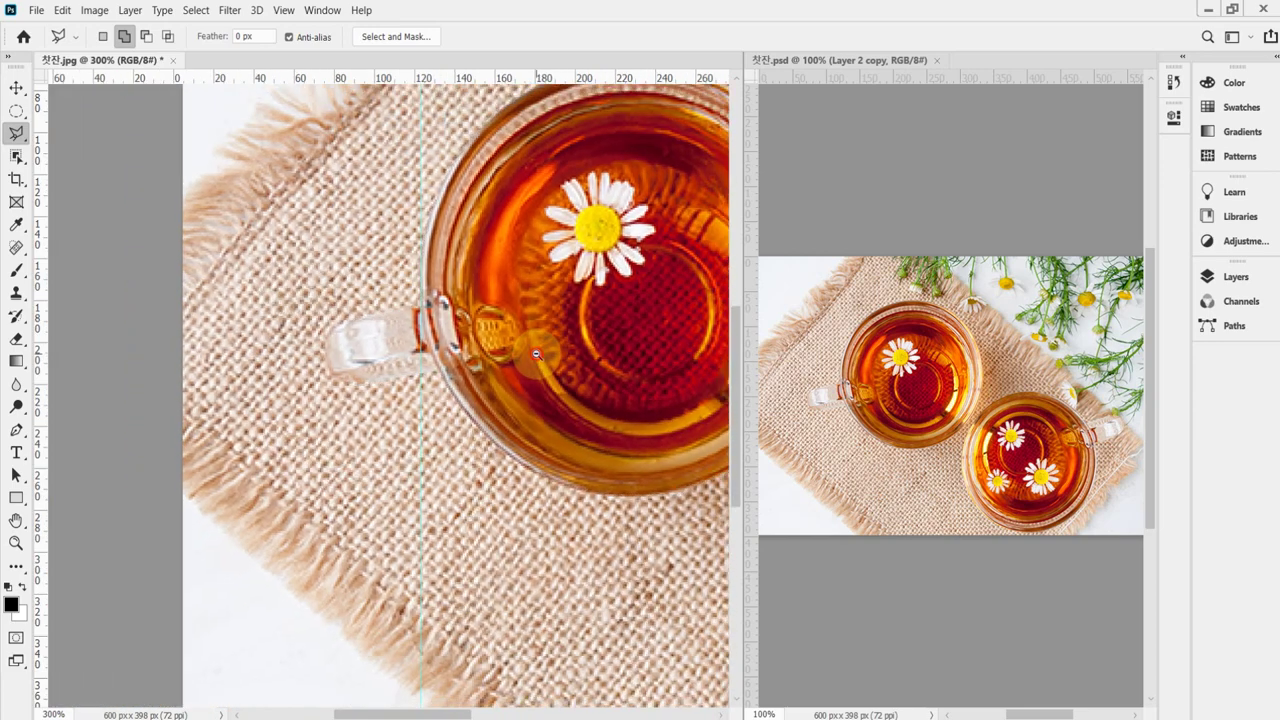
scroll(536, 354, "down", 2)
scroll(340, 355, "up", 2)
left_click_drag(282, 356, 267, 356)
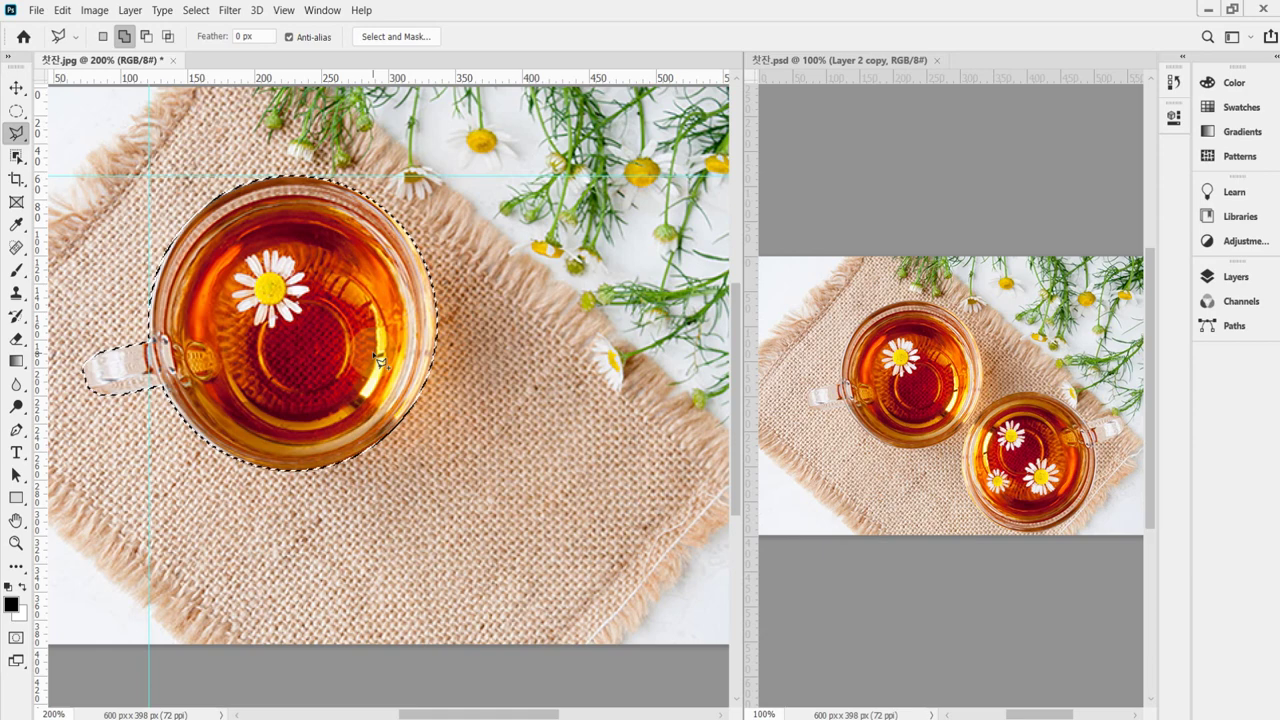
key("ctrl+j")
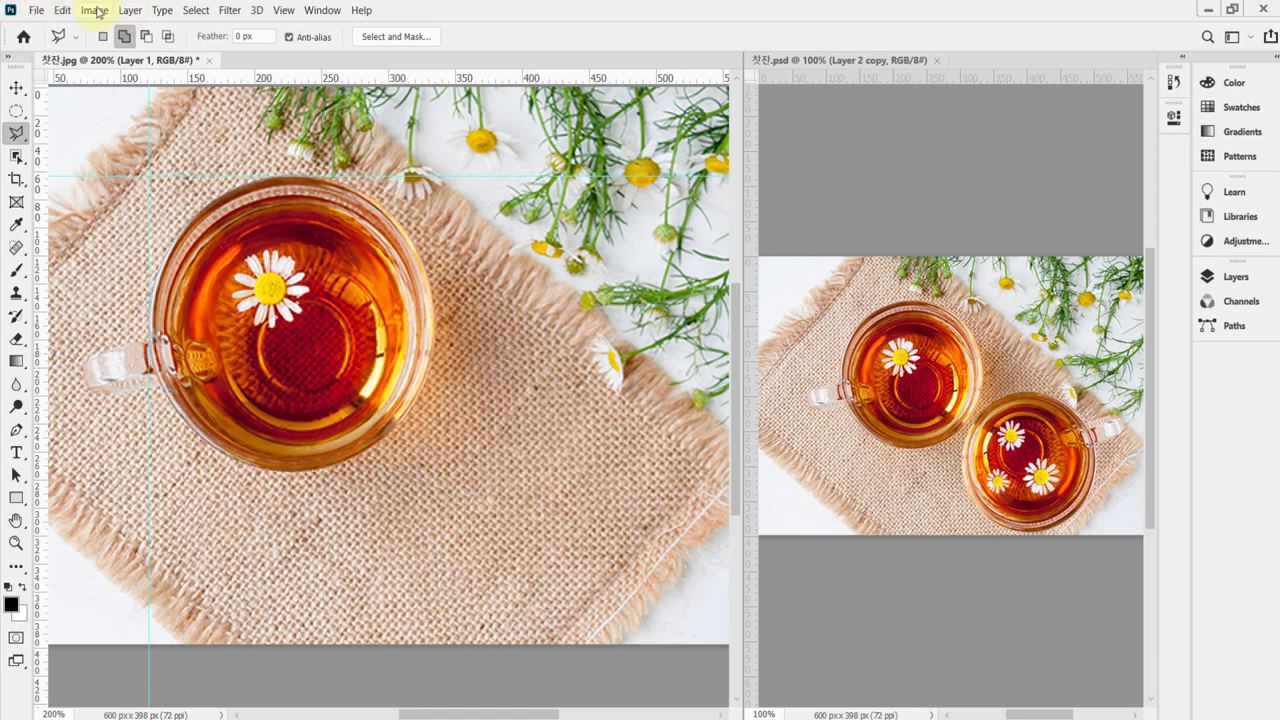
Inspect the copied cup by toggling the visibility of the Background and Layer 1.
left_click(129, 12)
mouse_move(160, 28)
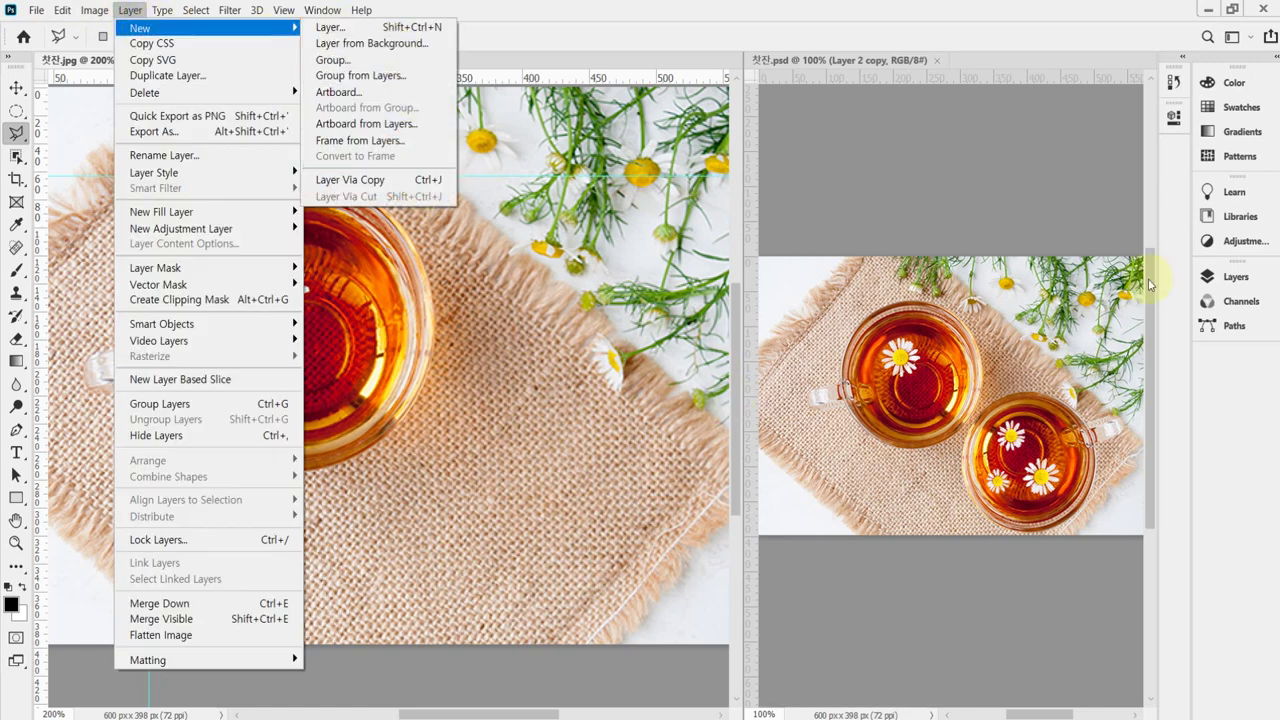
left_click(1248, 284)
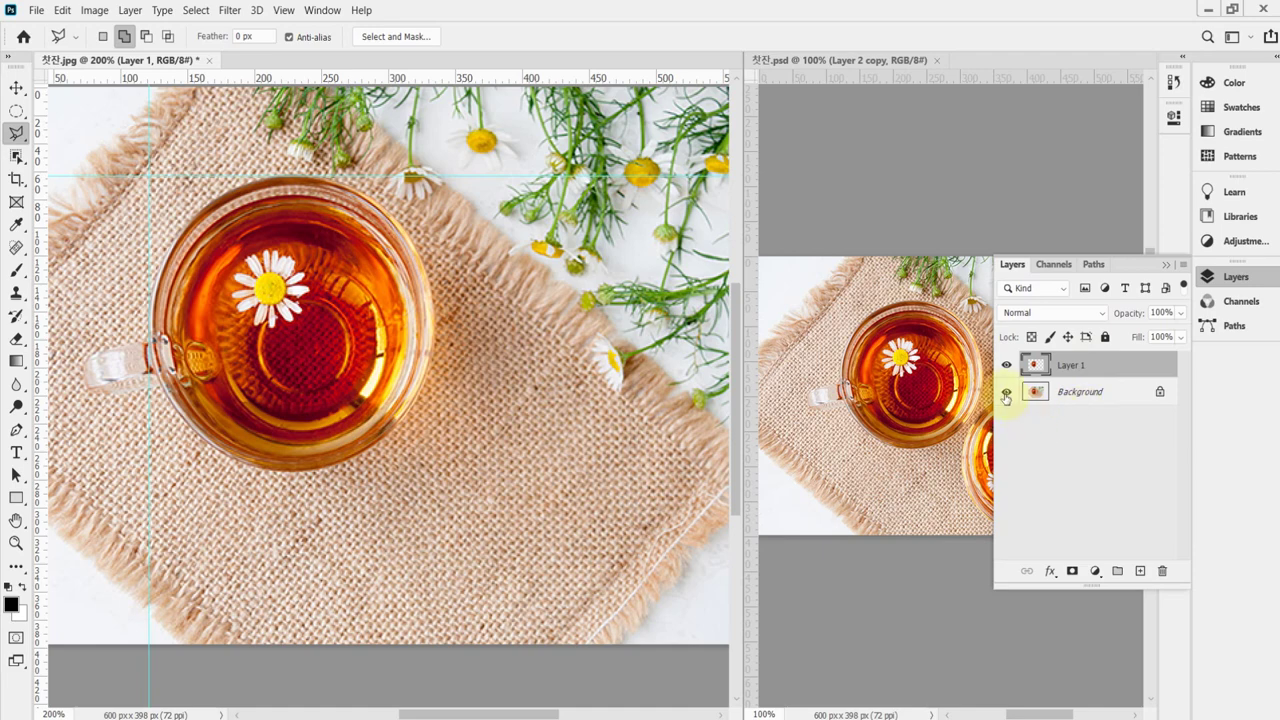
left_click(1006, 393)
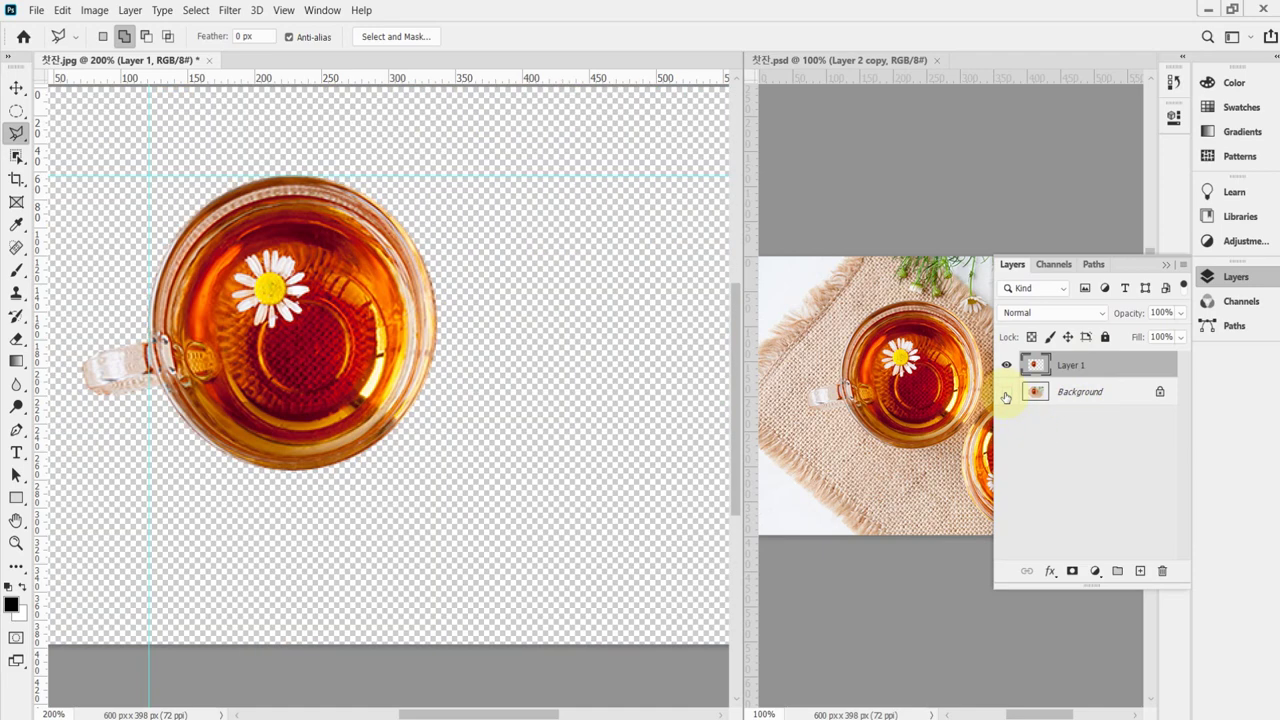
left_click(1006, 392)
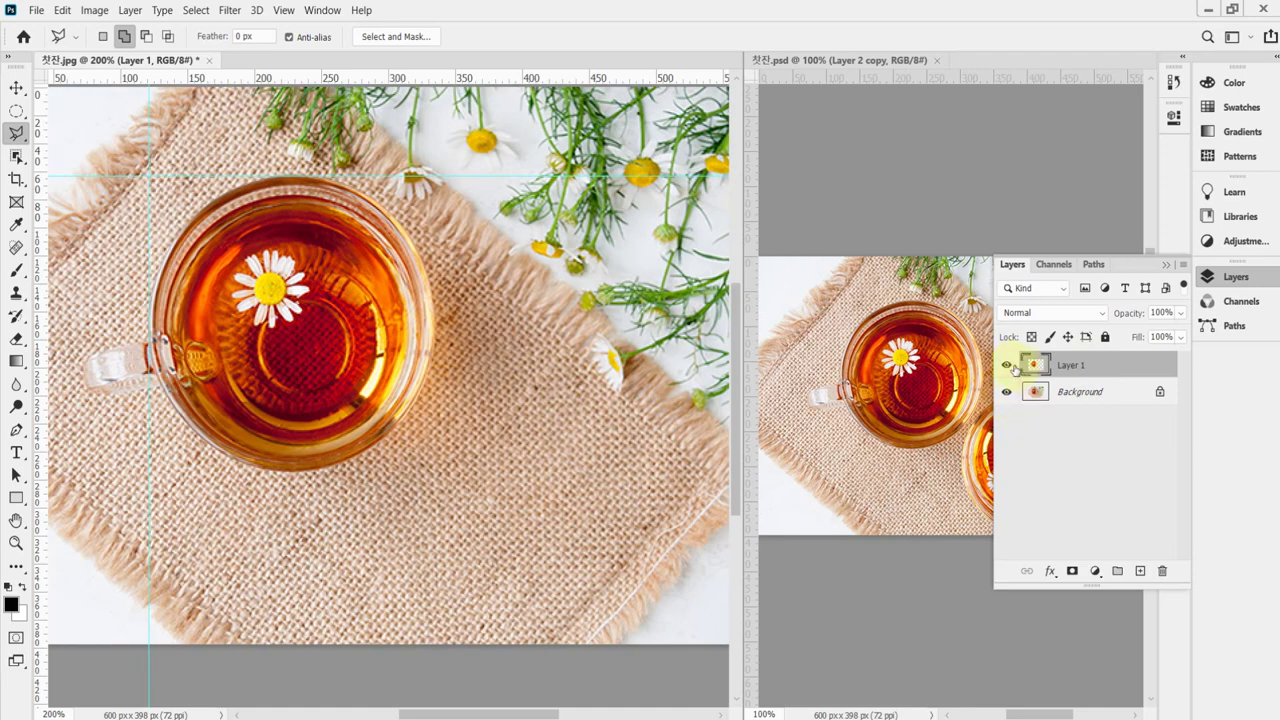
left_click(1007, 366)
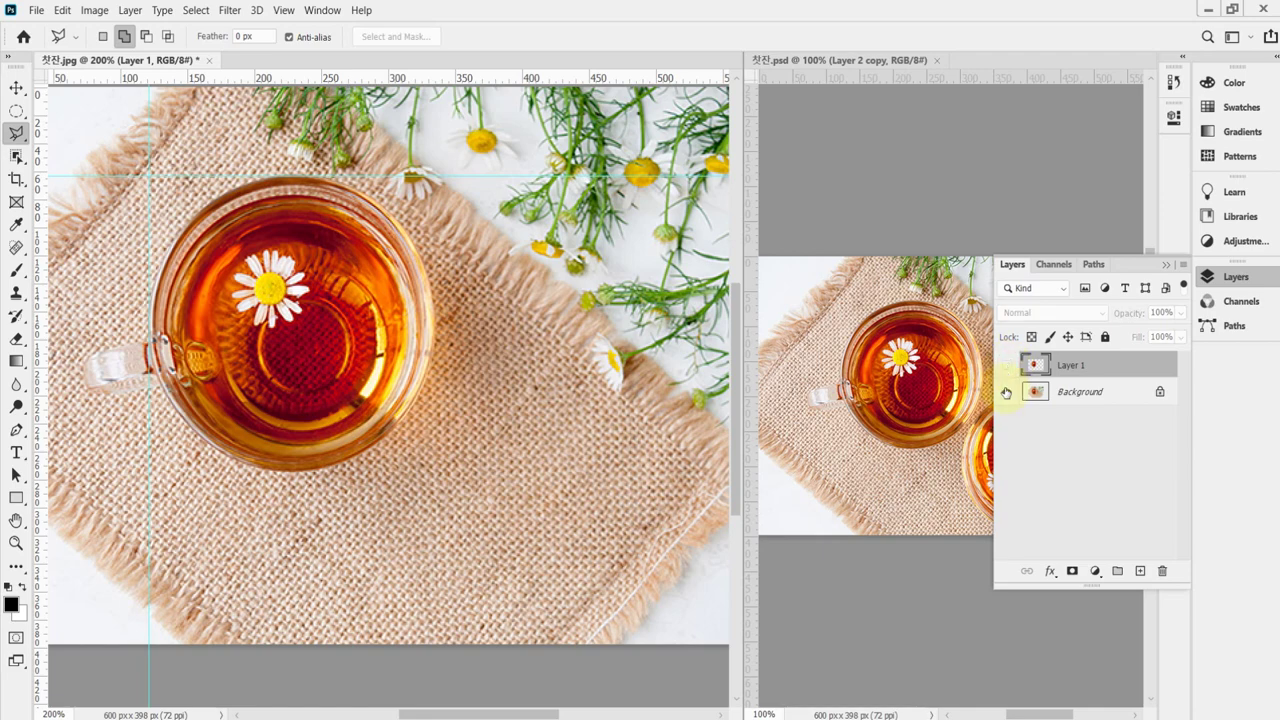
left_click(1007, 366)
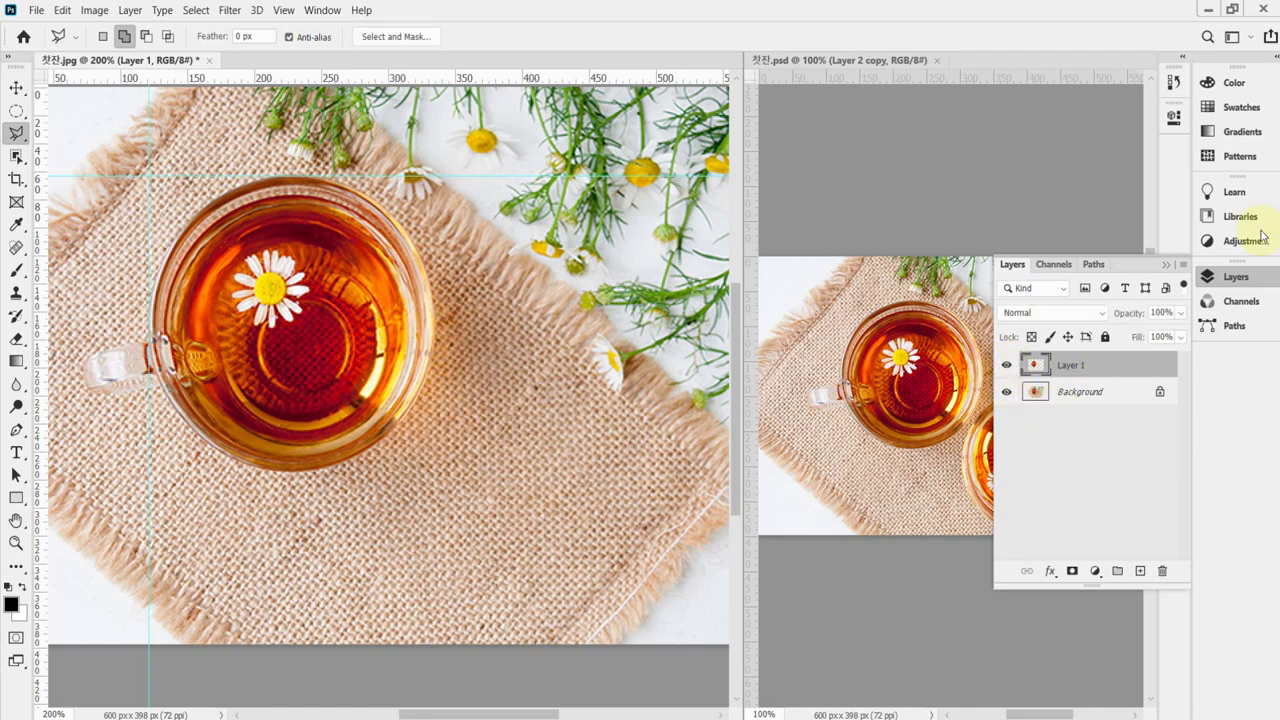
left_click(1235, 280)
left_click_drag(551, 466, 507, 422)
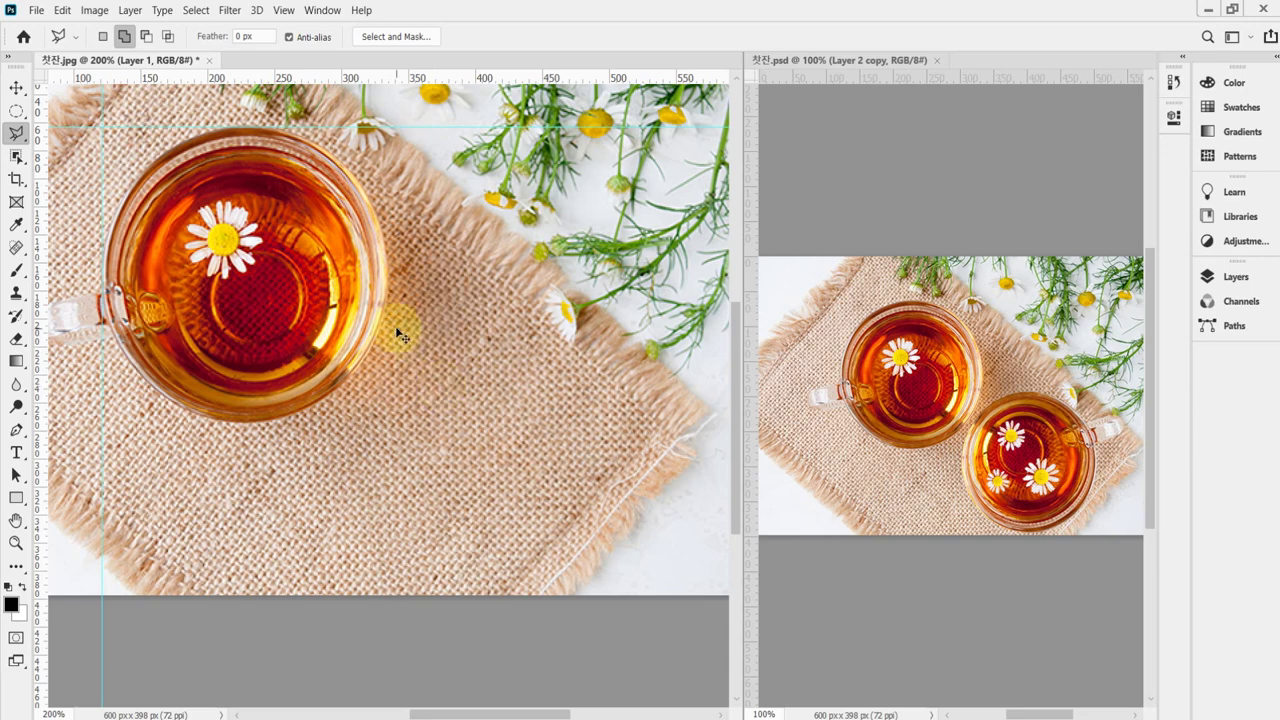
Move the copied cup to the lower right of the burlap, rotate it about 170° and scale it to about 91%.
key("ctrl+t")
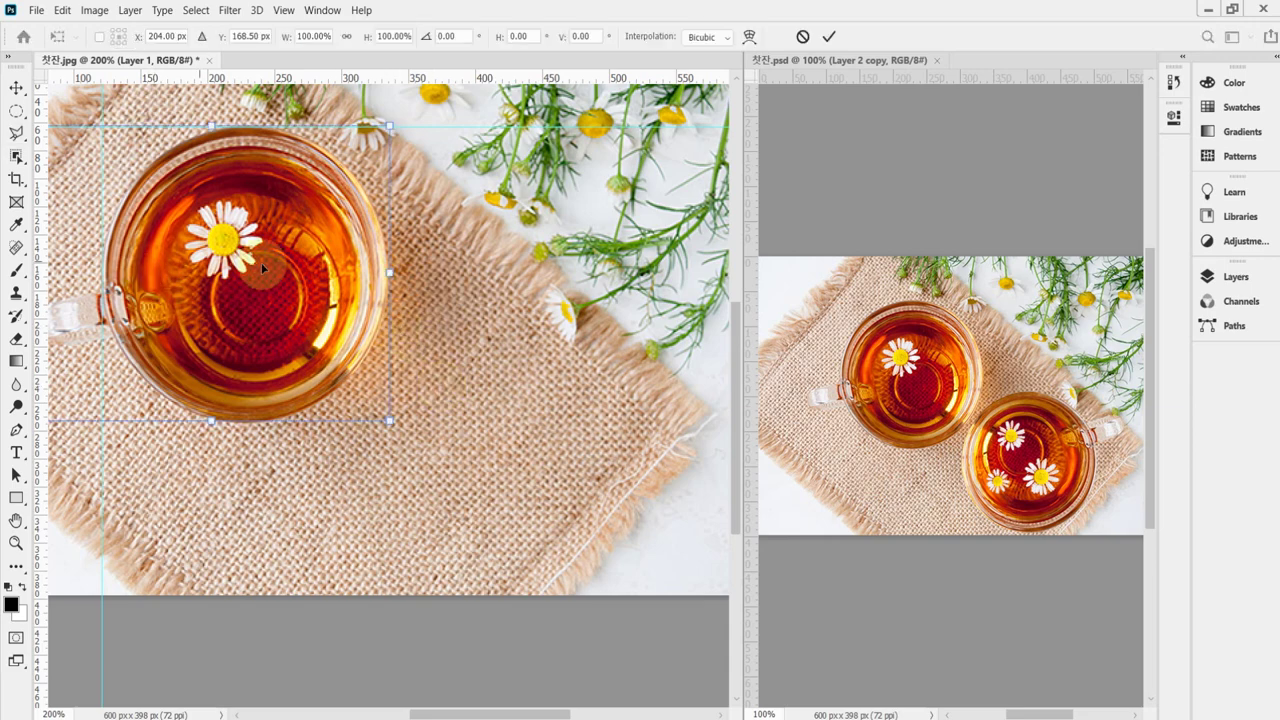
key("Right")
key("Down")
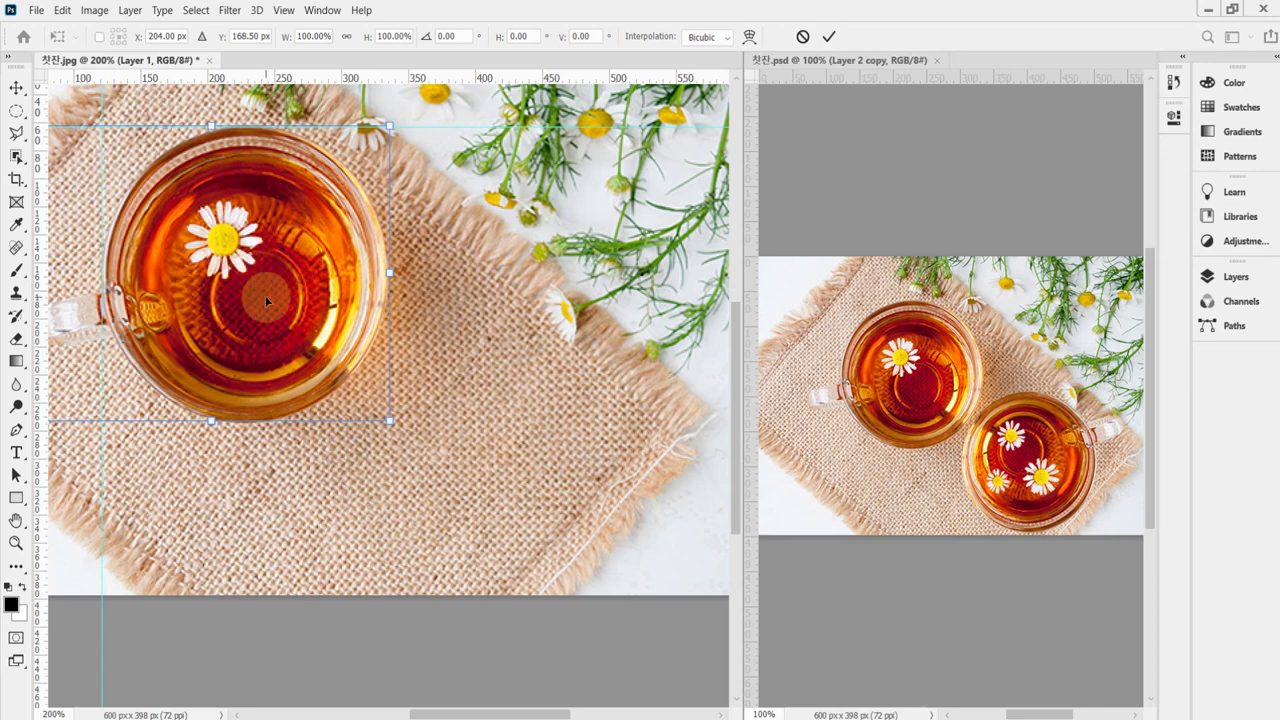
mouse_move(290, 310)
left_mouse_down()
mouse_move(509, 446)
mouse_move(539, 484)
left_mouse_up()
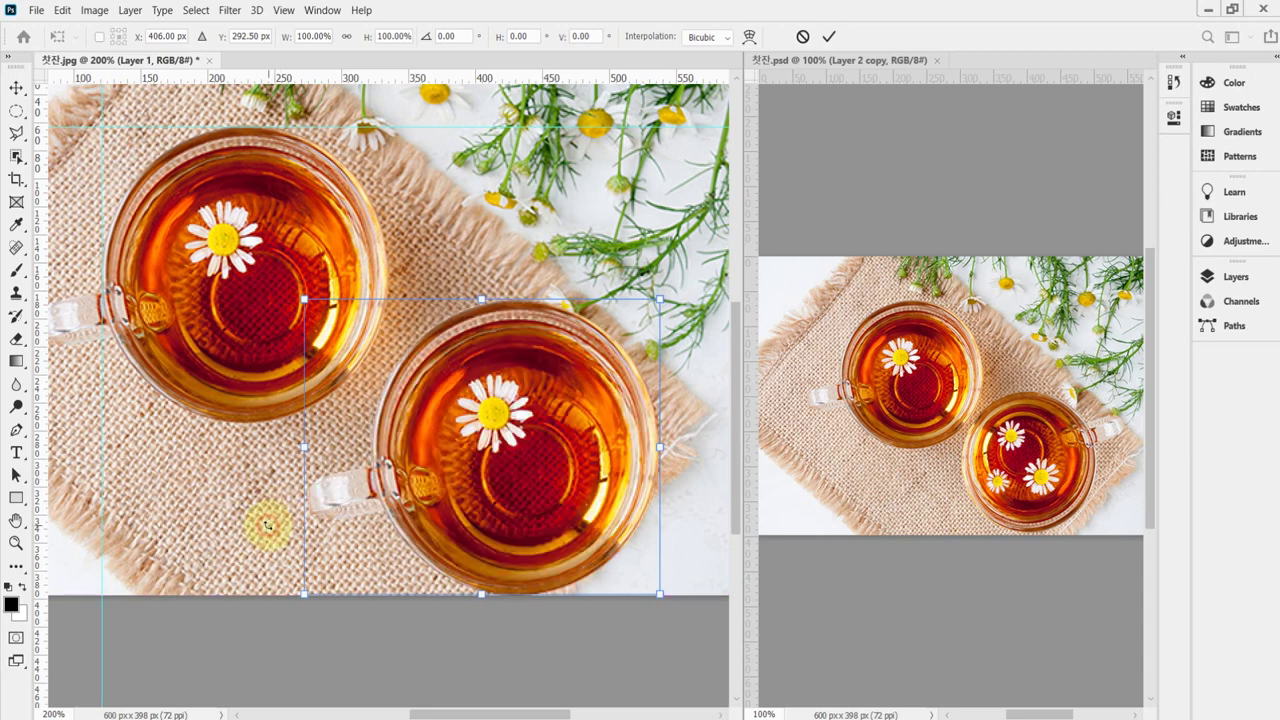
left_click_drag(268, 525, 671, 357)
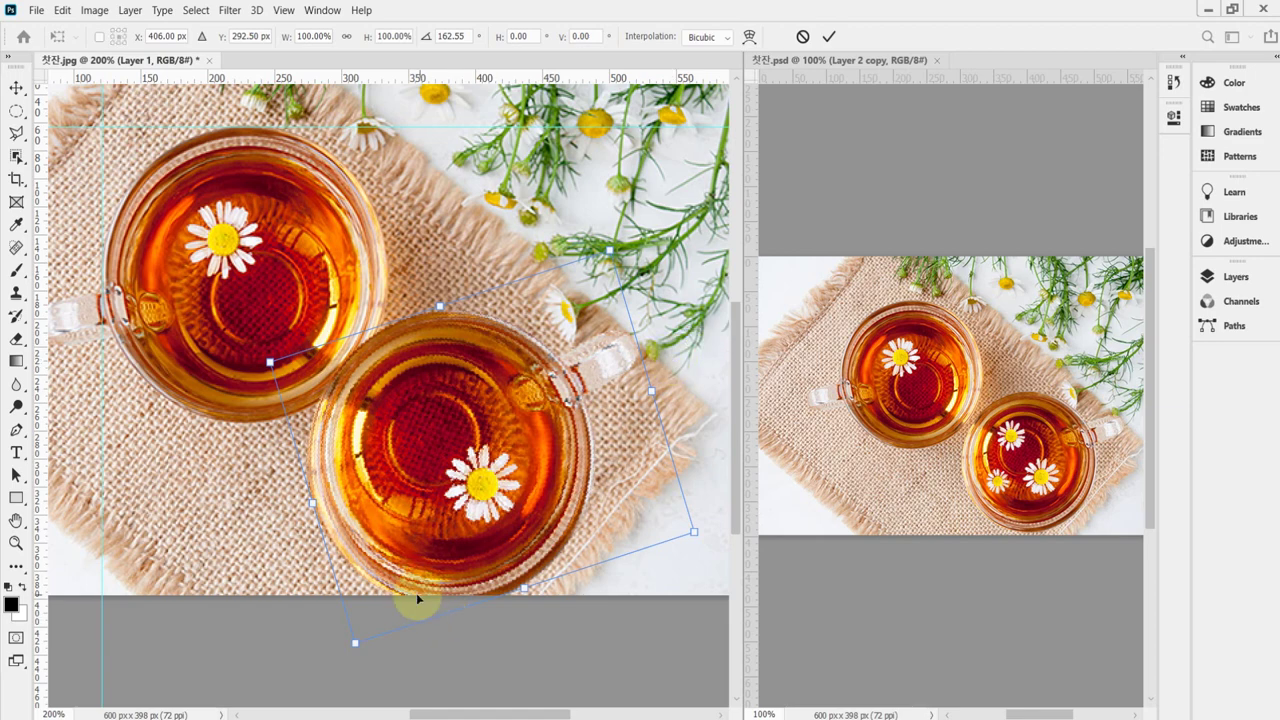
left_click_drag(561, 631, 574, 658)
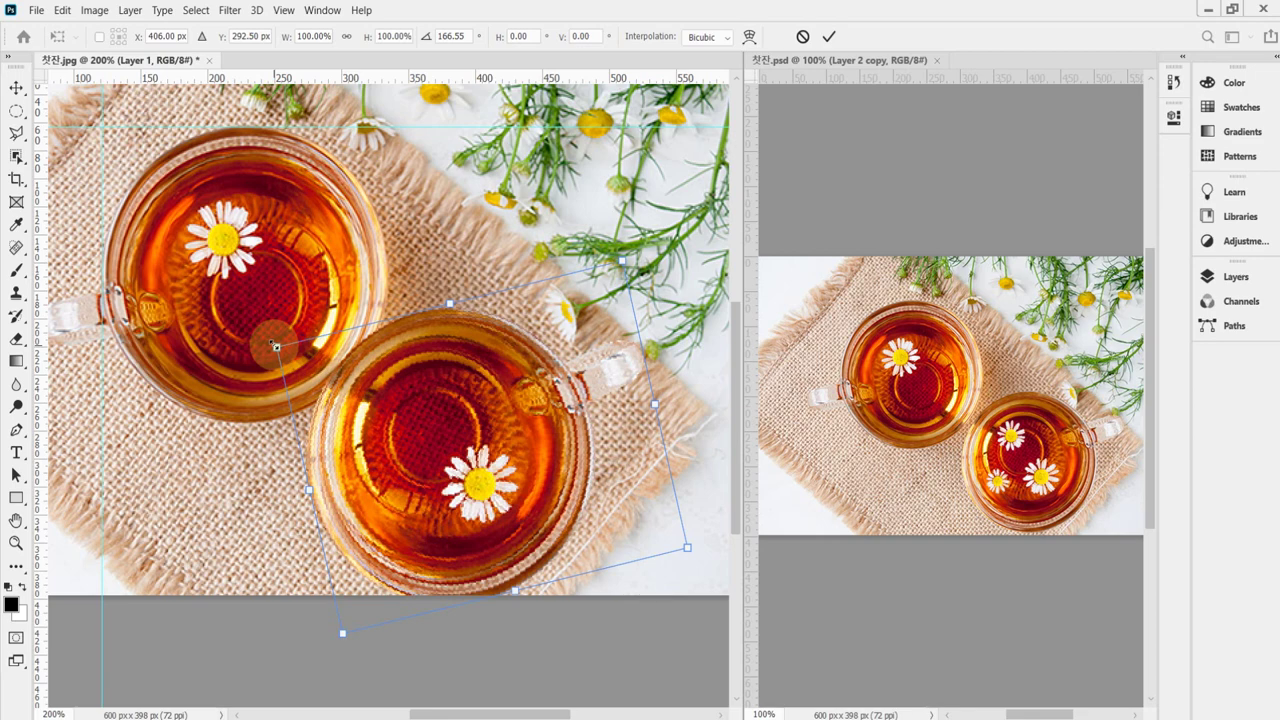
left_click_drag(274, 345, 312, 362)
left_click_drag(625, 481, 630, 467)
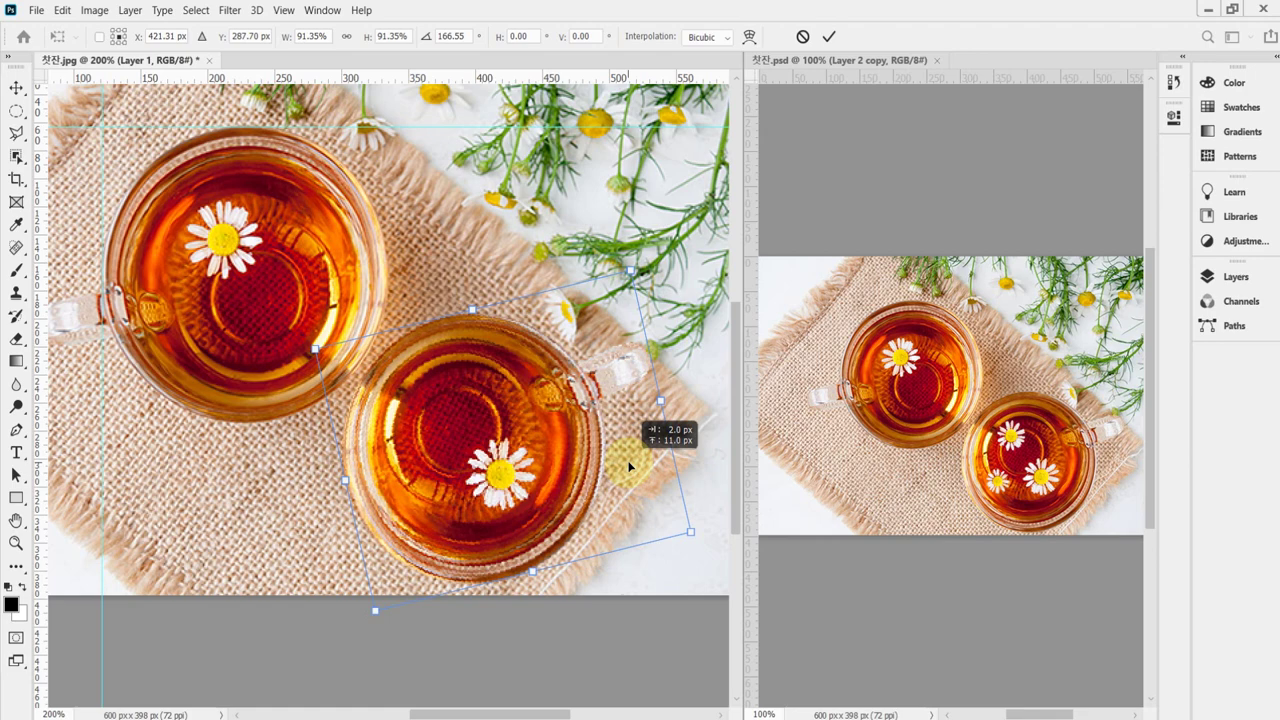
left_click_drag(714, 514, 709, 543)
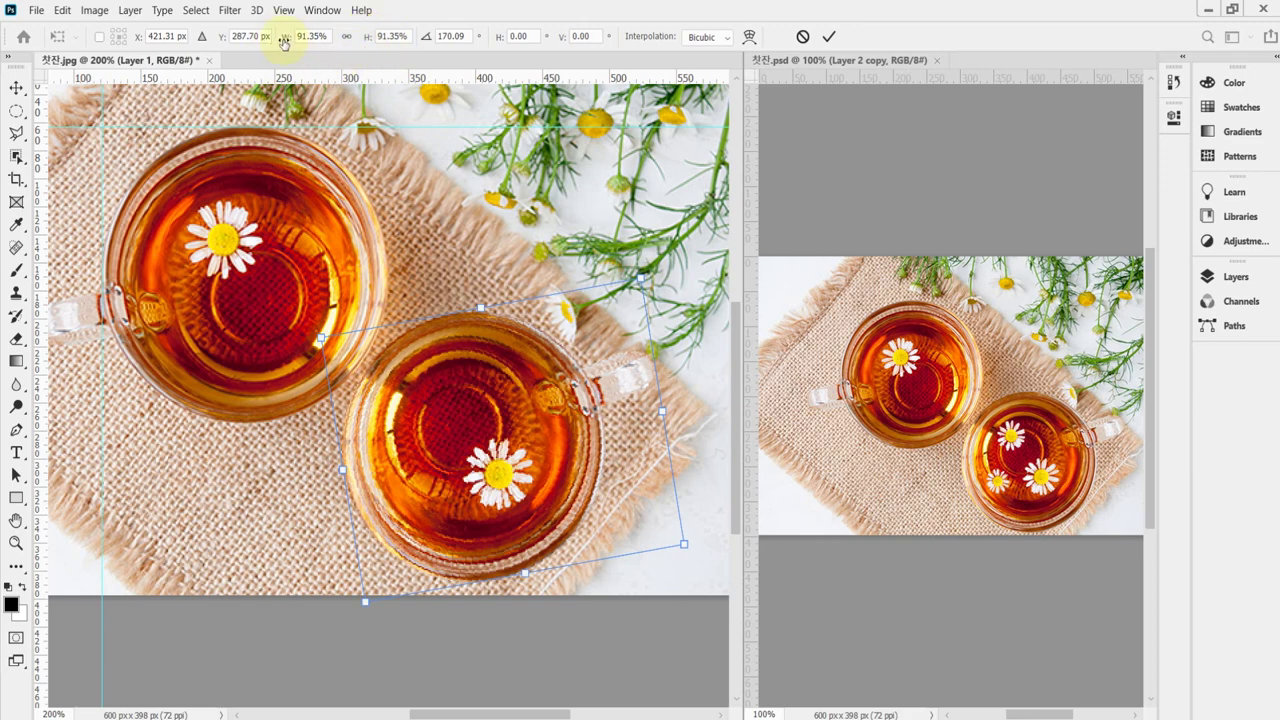
Link the width and height scaling of the cup copy and set its scale to 94%.
left_click(347, 41)
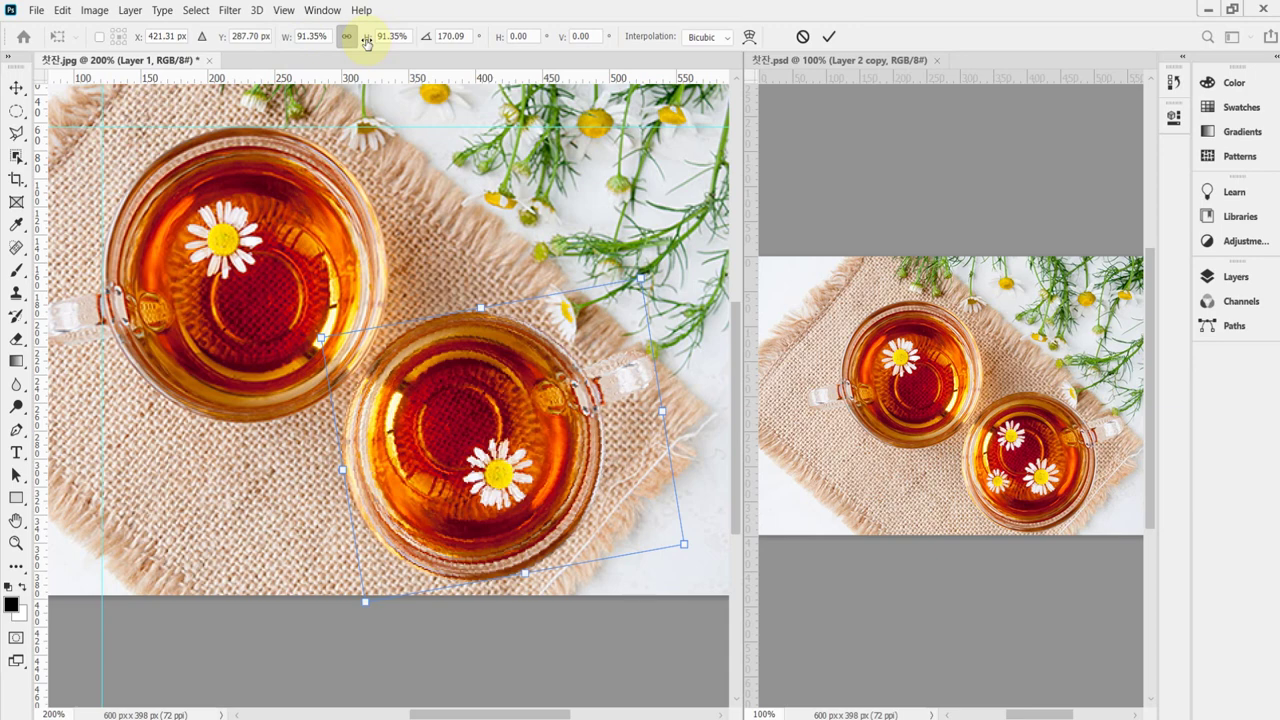
left_click_drag(367, 43, 365, 42)
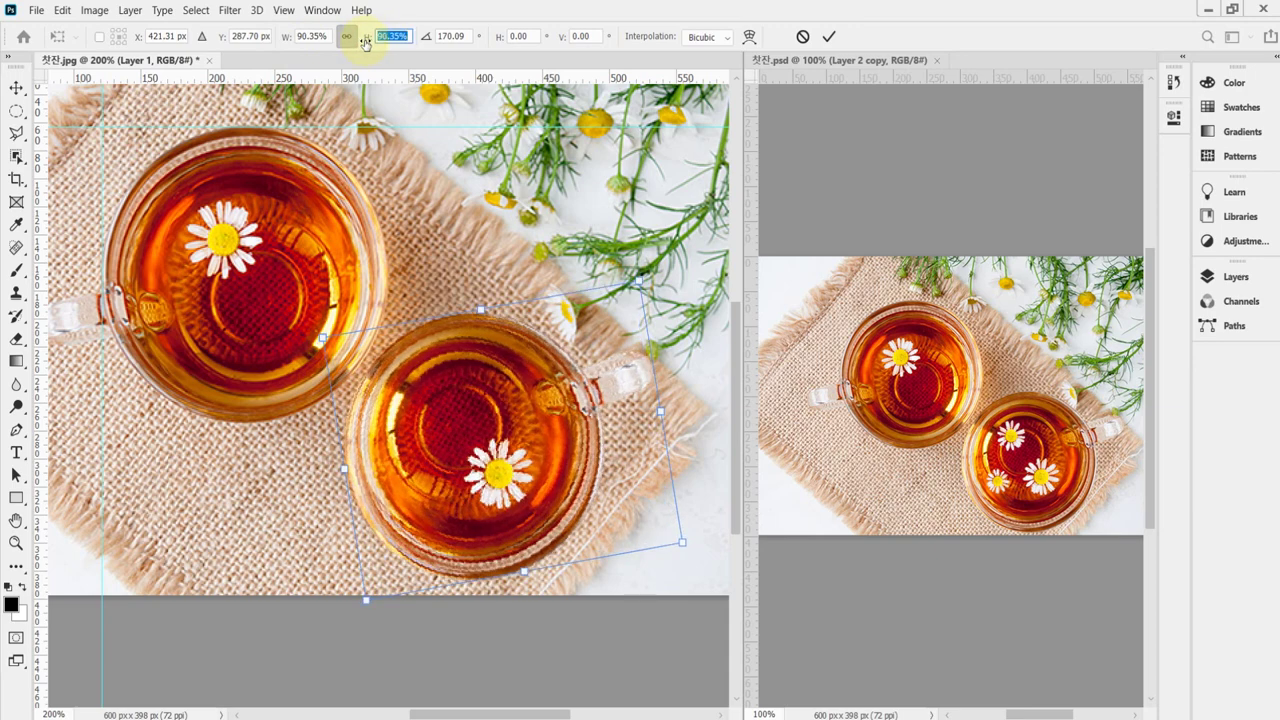
mouse_move(365, 42)
left_mouse_down()
mouse_move(354, 47)
mouse_move(366, 47)
left_mouse_up()
left_click_drag(366, 47, 369, 48)
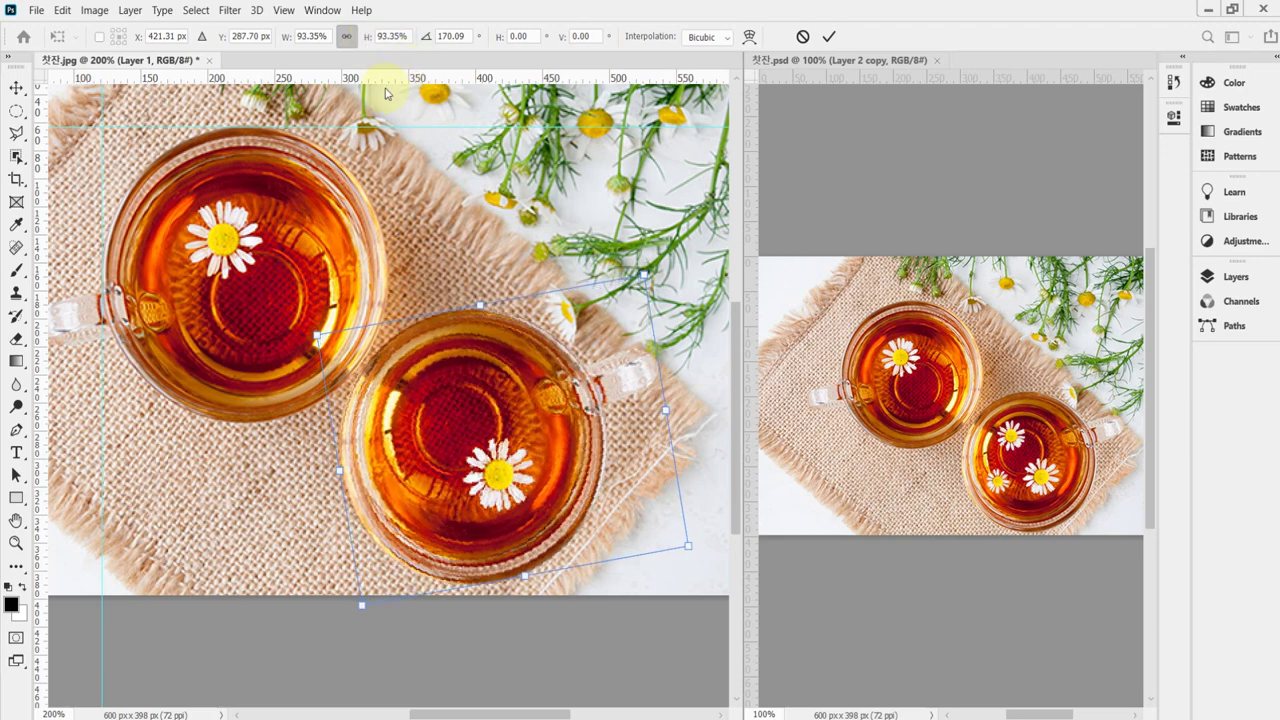
left_click(296, 42)
left_click(312, 37)
type("94")
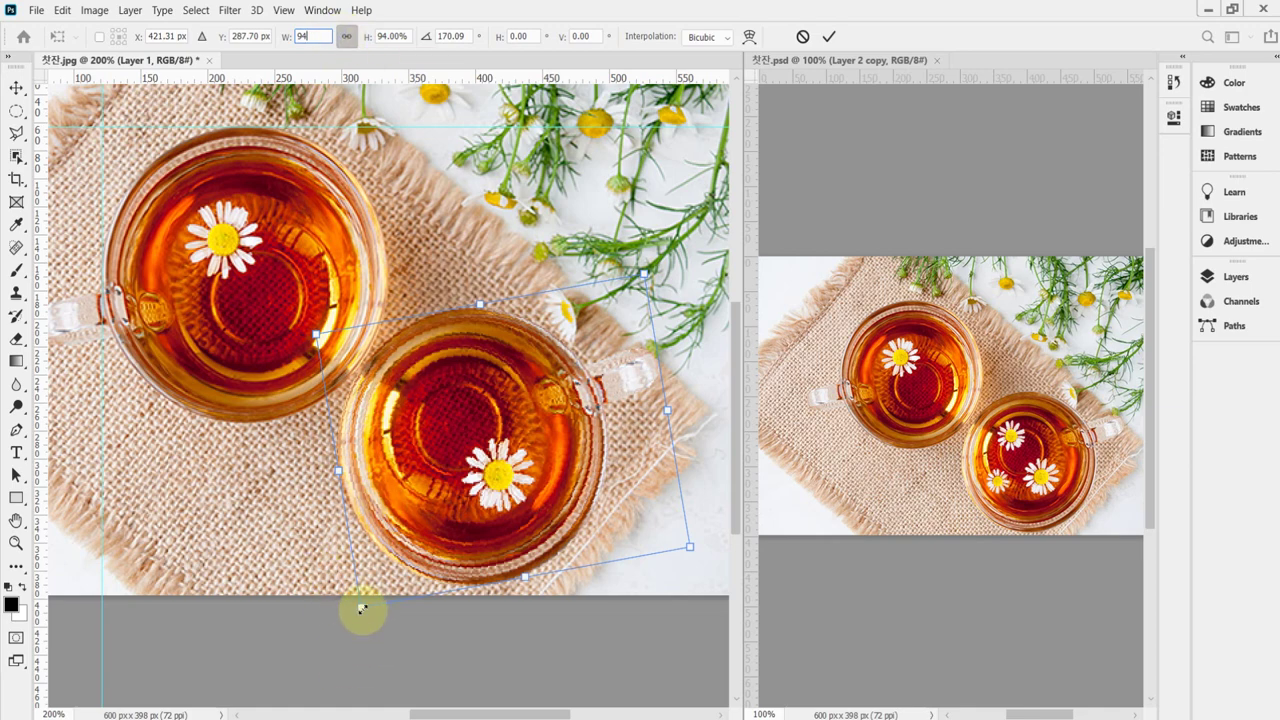
Fine-tune the cup copy to about 93% scale and 166° rotation beside the original cup, and apply the transformation.
left_click_drag(362, 608, 337, 615)
left_click_drag(560, 504, 552, 513)
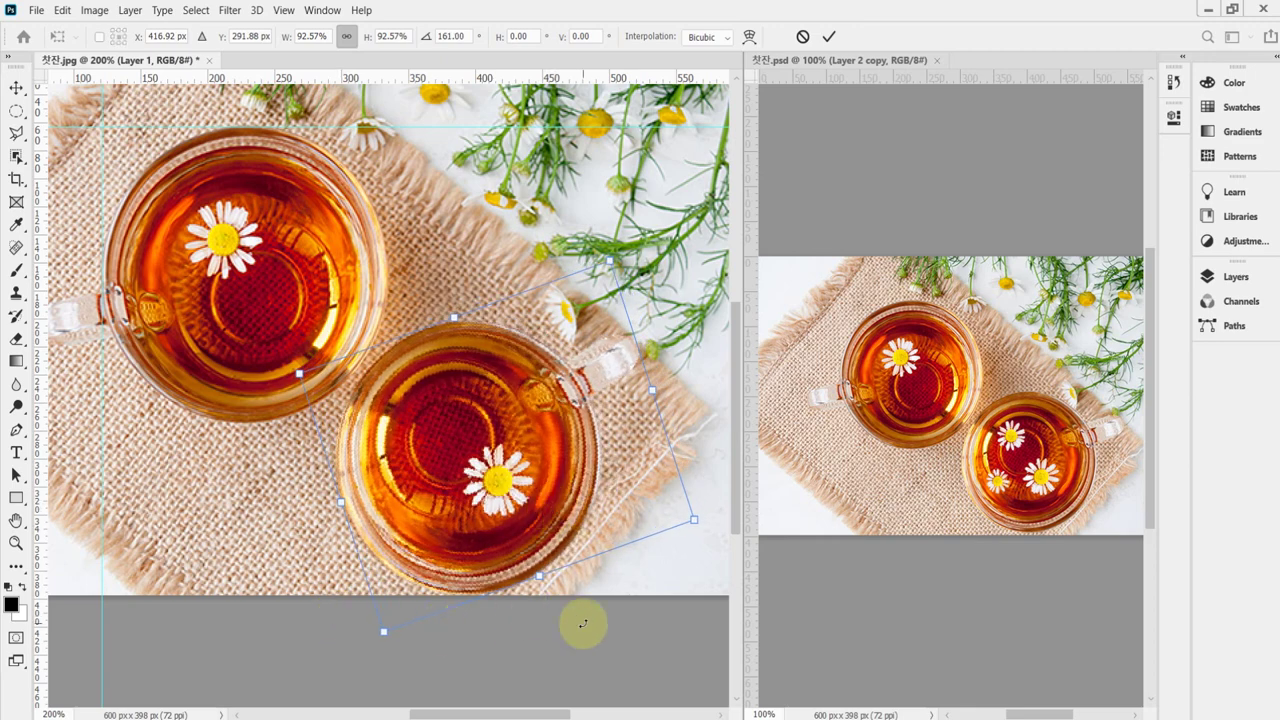
left_click_drag(386, 628, 386, 625)
left_click_drag(590, 603, 594, 617)
left_click_drag(516, 486, 523, 481)
left_click_drag(400, 594, 376, 617)
left_click_drag(522, 504, 522, 505)
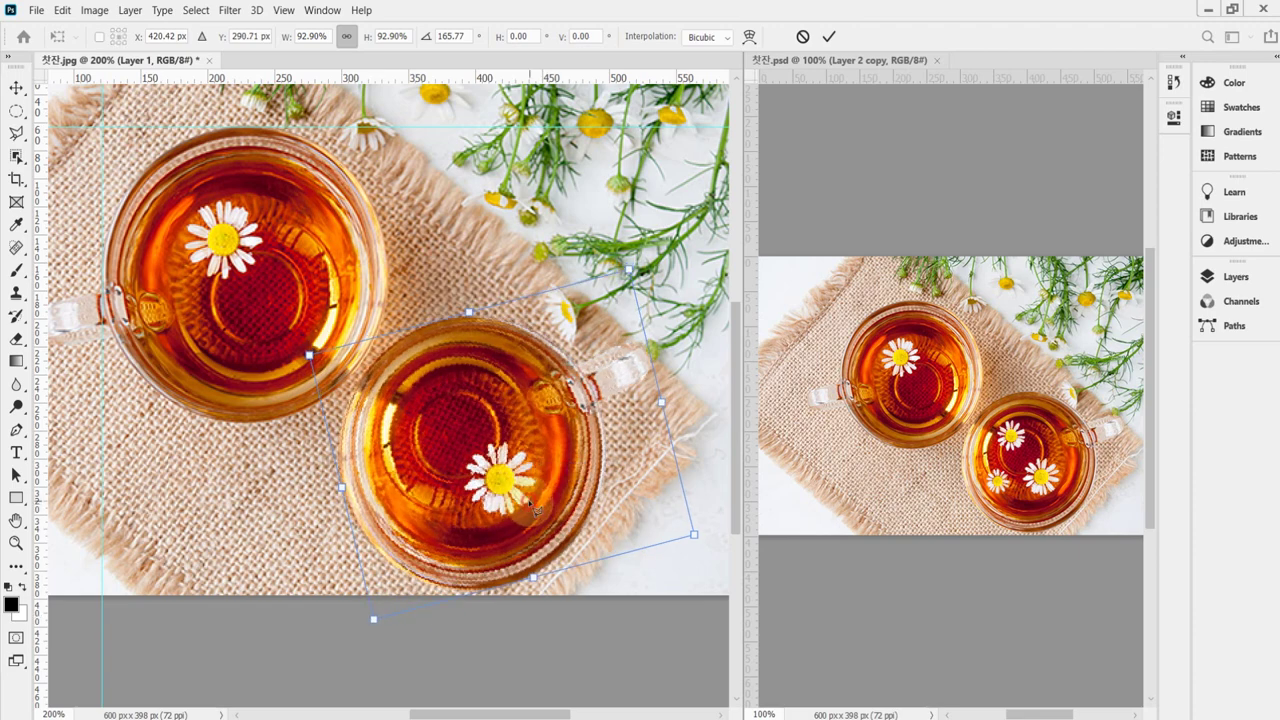
key("Return")
key("l")
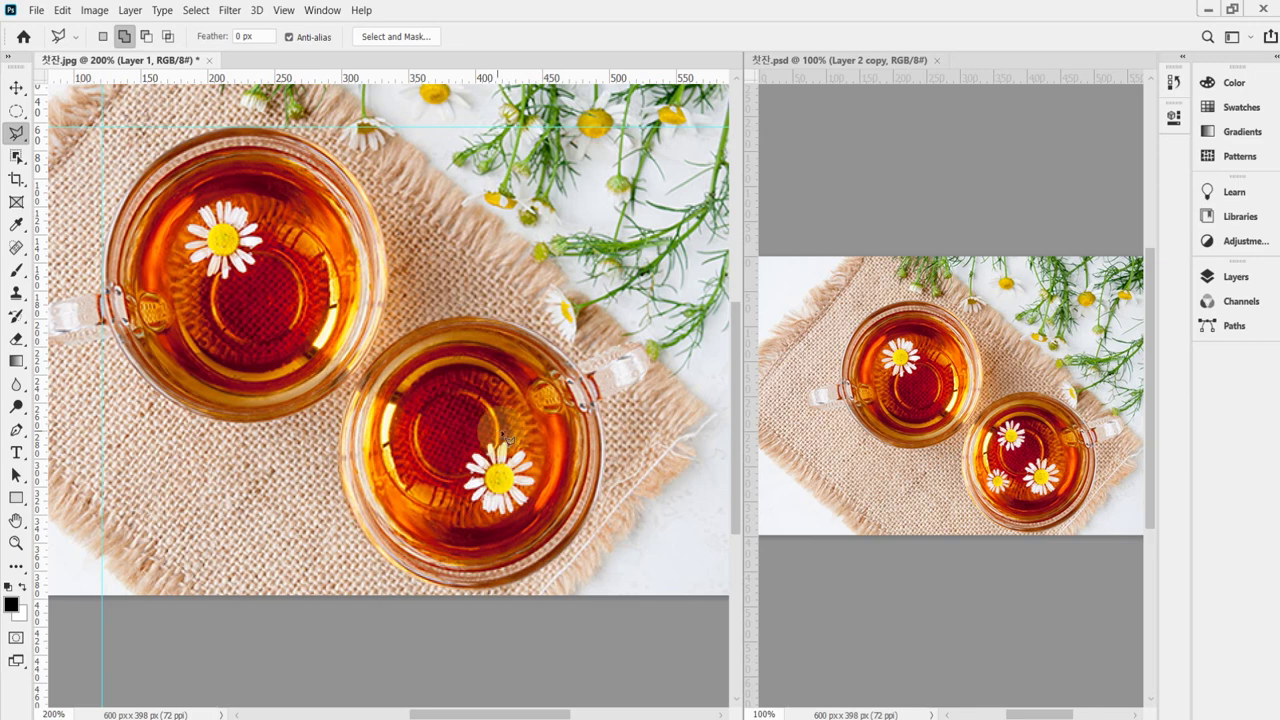
Switch to the Quick Selection Tool and try it with a 17 px brush on the second cup, discarding the trial selection.
left_click(438, 441)
scroll(425, 421, "up", 2)
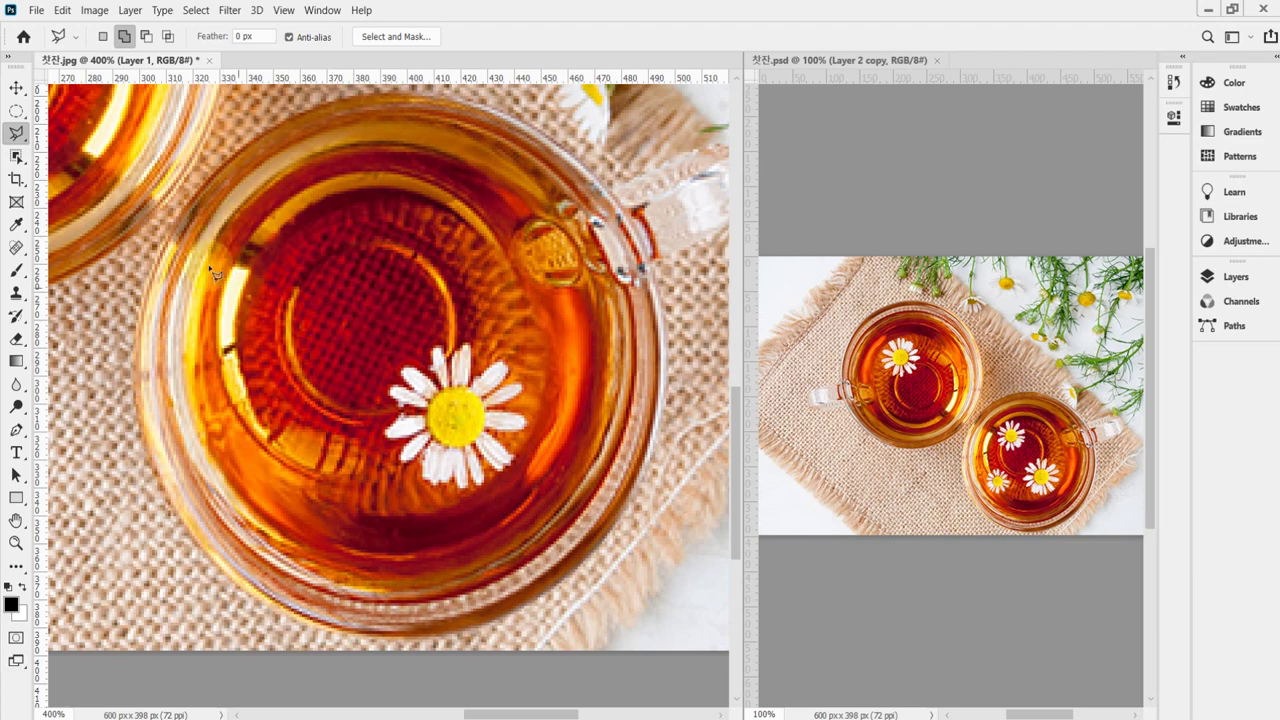
right_click(10, 138)
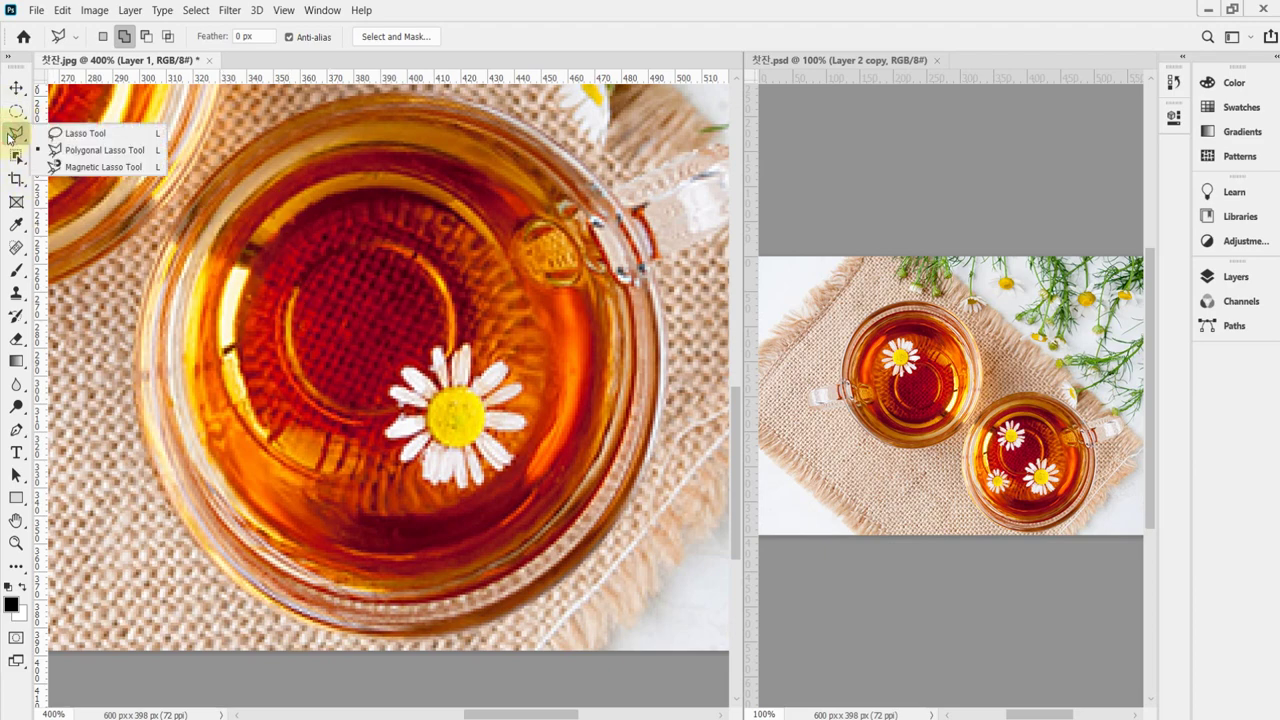
left_click(10, 138)
left_click(17, 157)
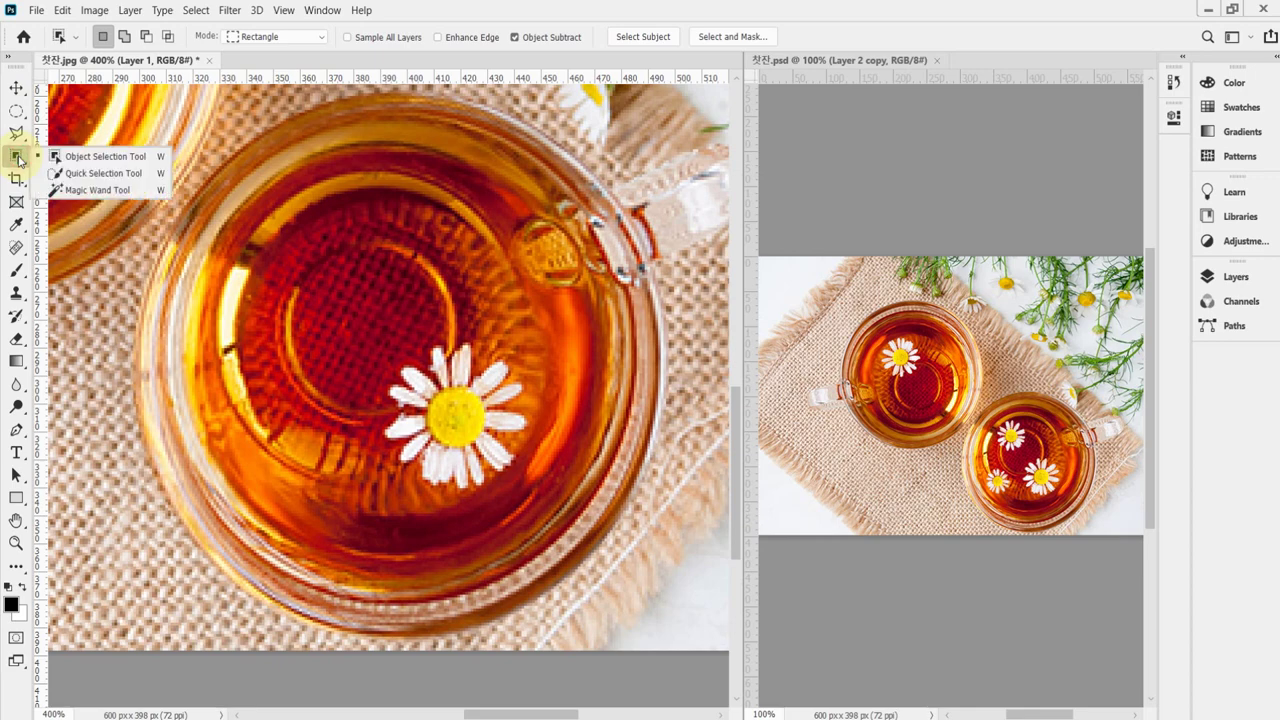
left_click(104, 174)
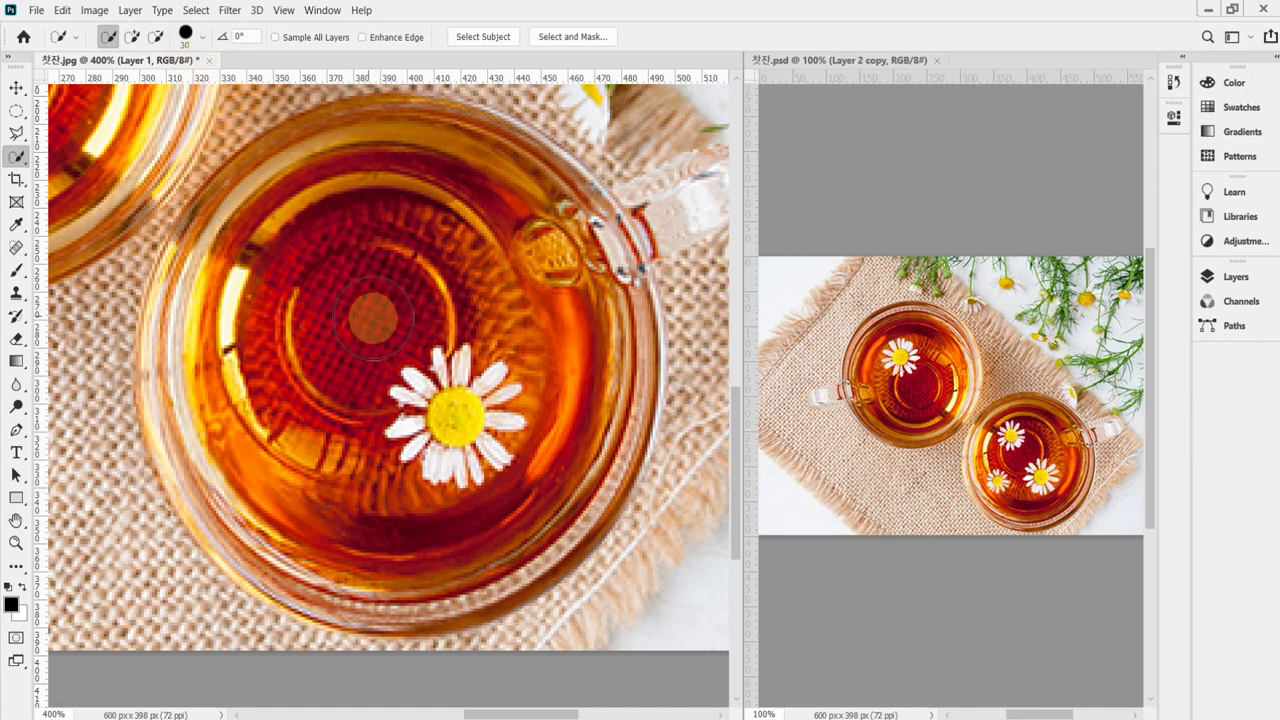
left_click(203, 42)
left_click_drag(128, 89, 122, 90)
left_click_drag(400, 236, 453, 233)
key("ctrl+d")
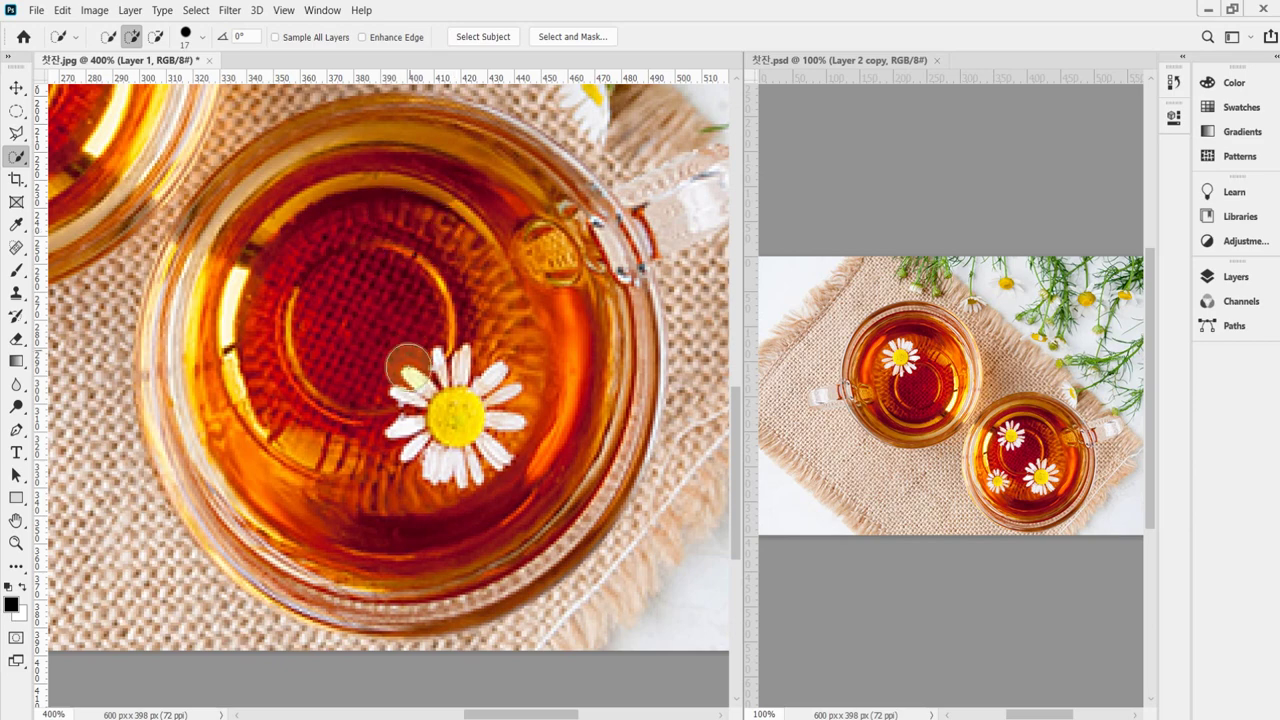
Set the Quick Selection brush size to 5 px in Add to selection mode.
key("bracketleft")
key("bracketleft")
key("bracketleft")
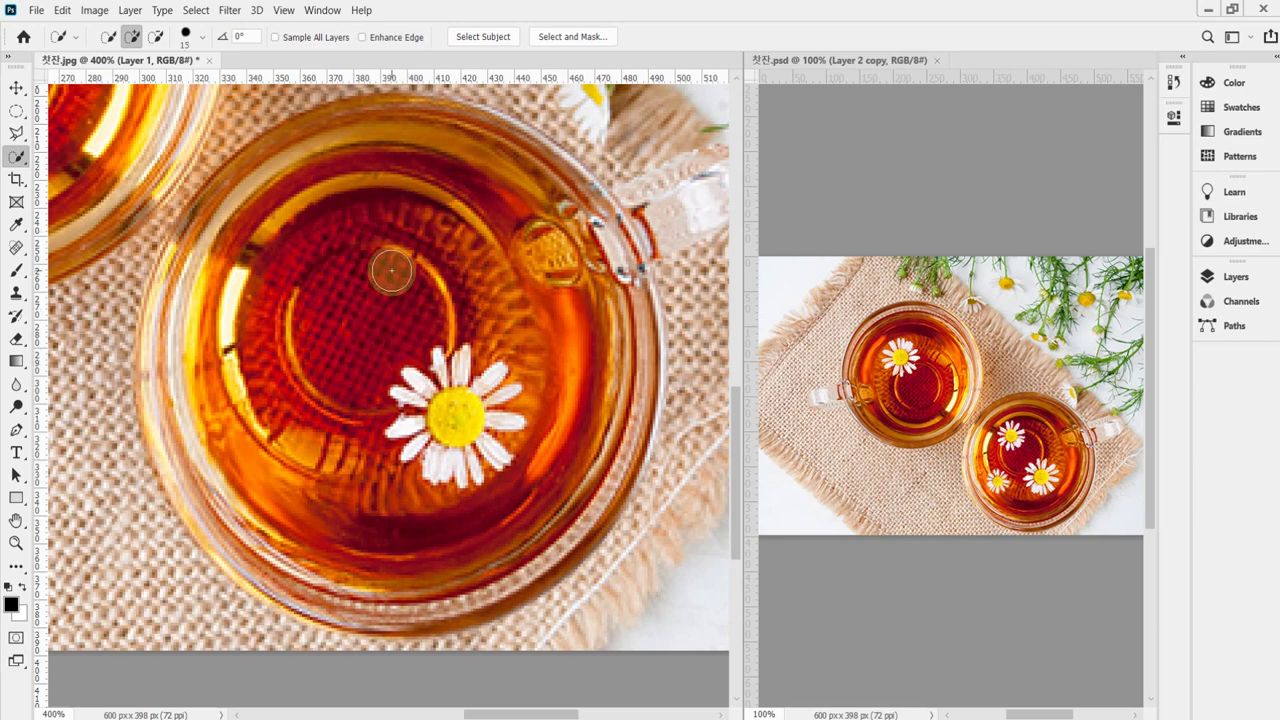
key("bracketleft")
key("bracketleft")
key("bracketleft")
key("bracketright")
key("bracketright")
key("bracketright")
key("bracketright")
key("bracketright")
key("bracketright")
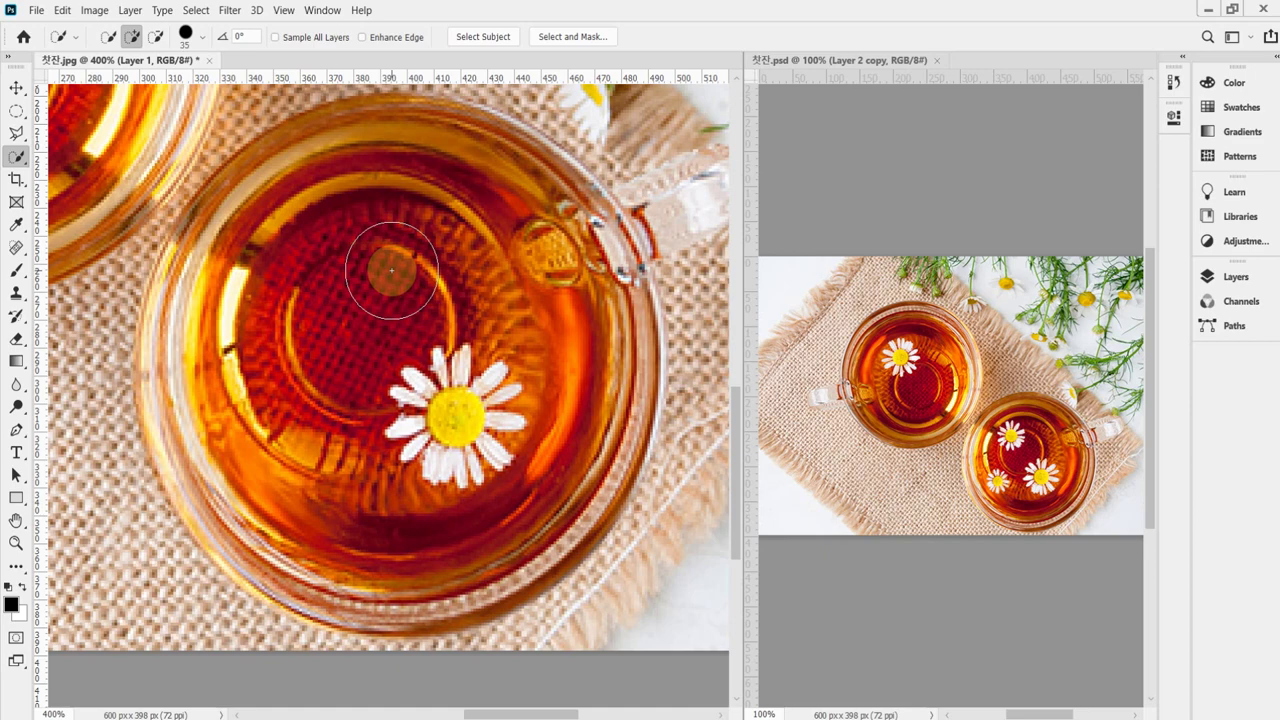
key("bracketleft")
key("bracketleft")
key("bracketleft")
key("bracketleft")
key("bracketleft")
key("bracketleft")
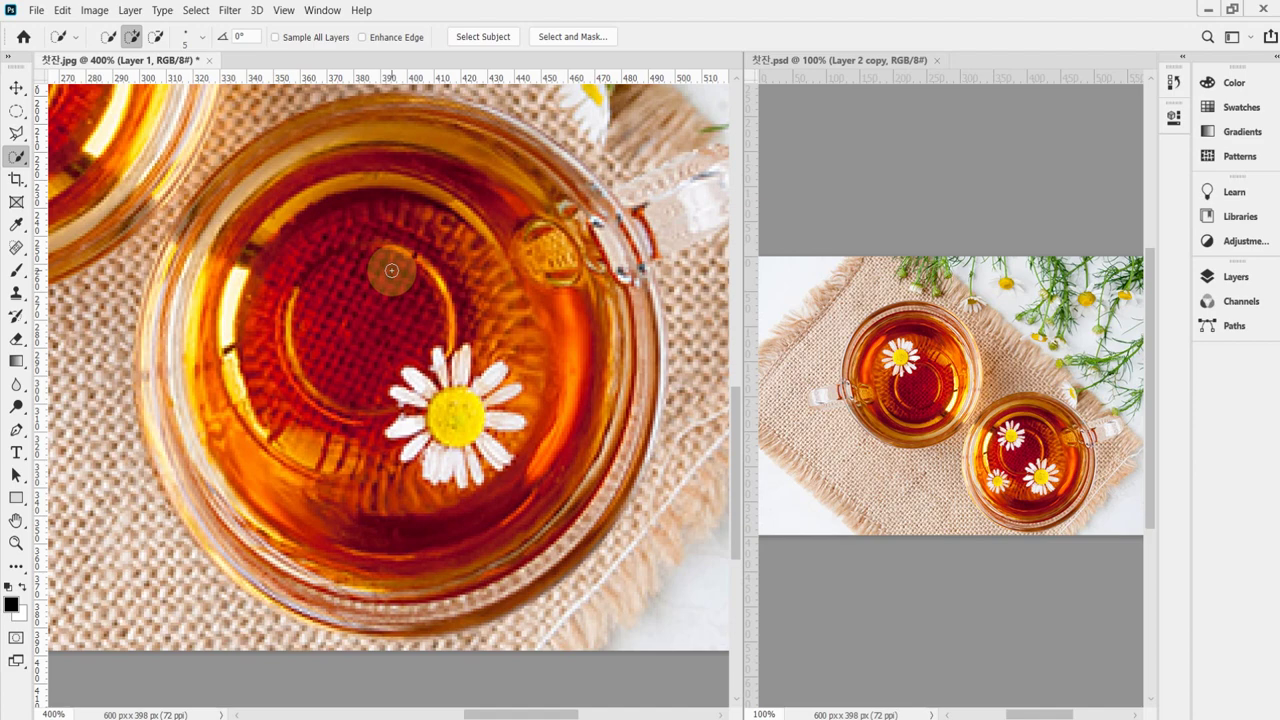
left_click(134, 45)
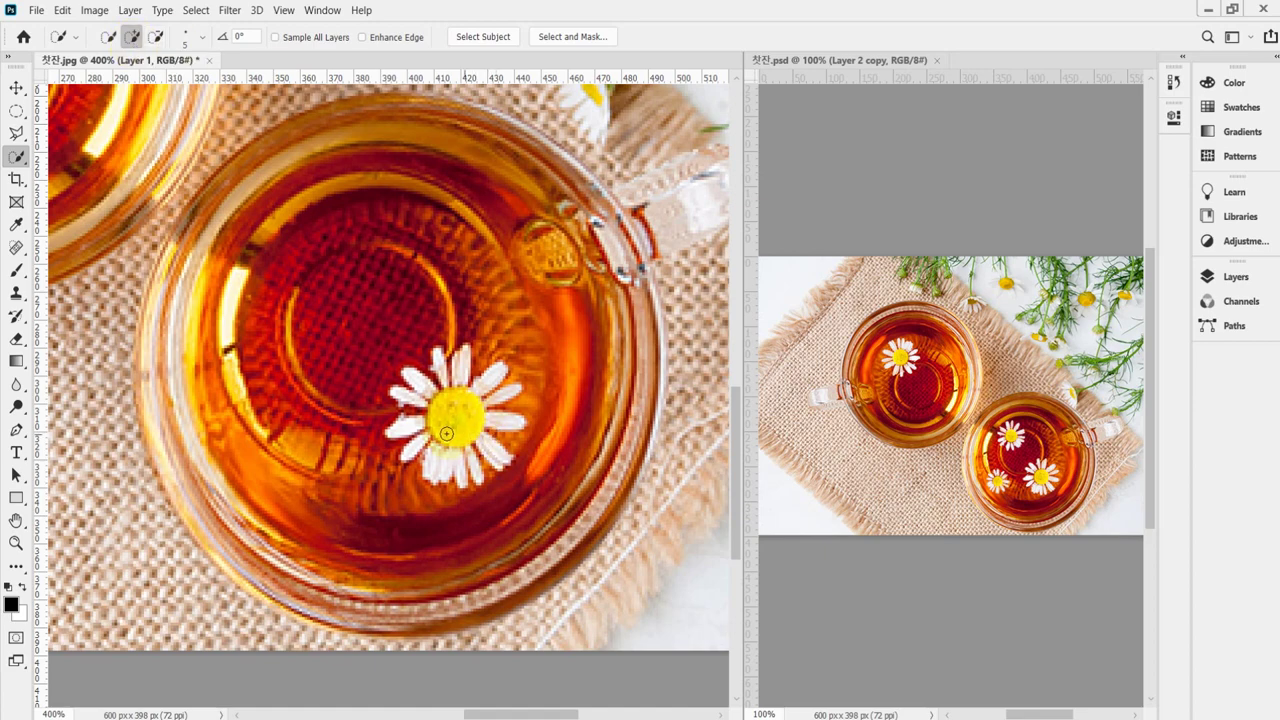
Select the yellow centre of the daisy in the second cup with the Quick Selection Tool.
scroll(457, 422, "up", 3)
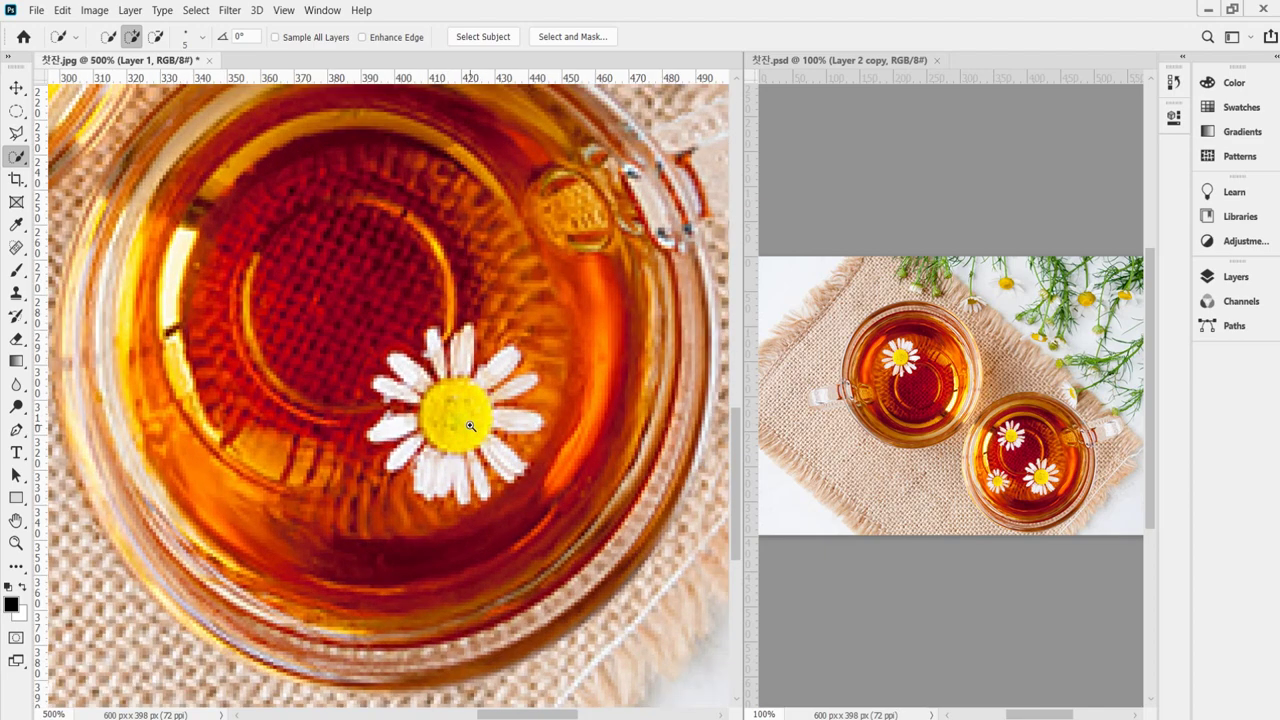
scroll(482, 425, "up", 2)
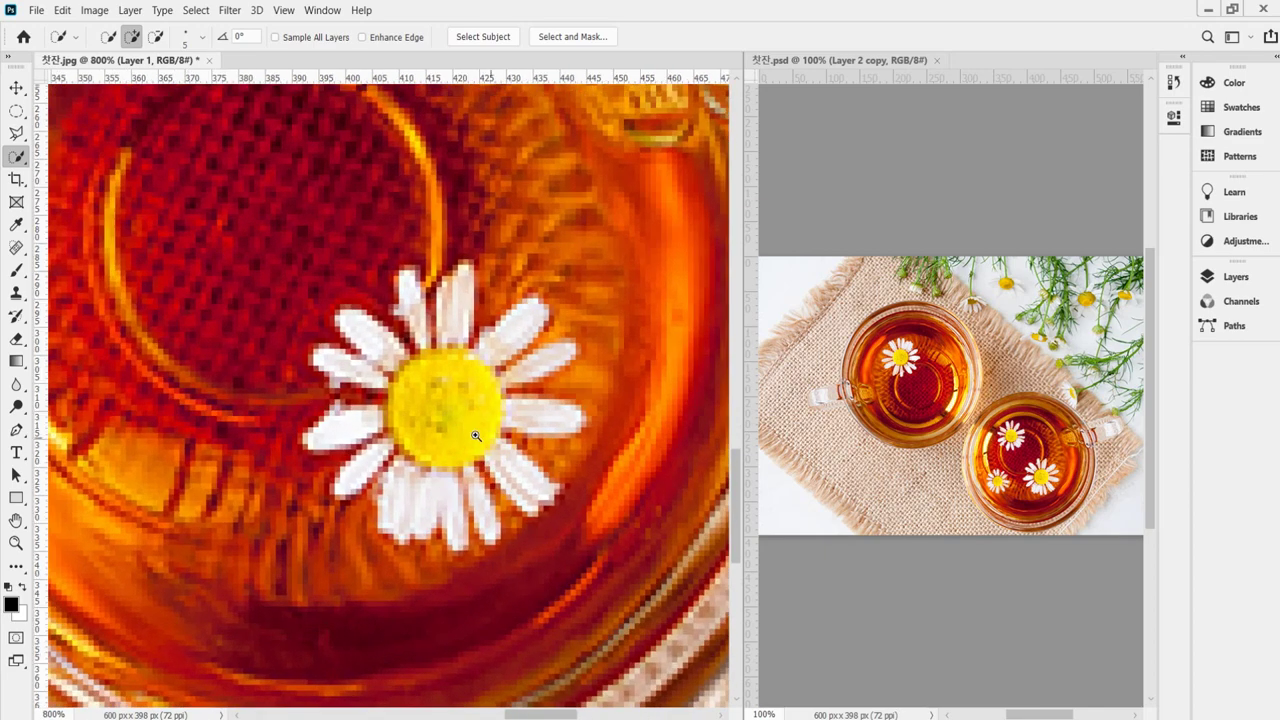
scroll(461, 396, "up", 1)
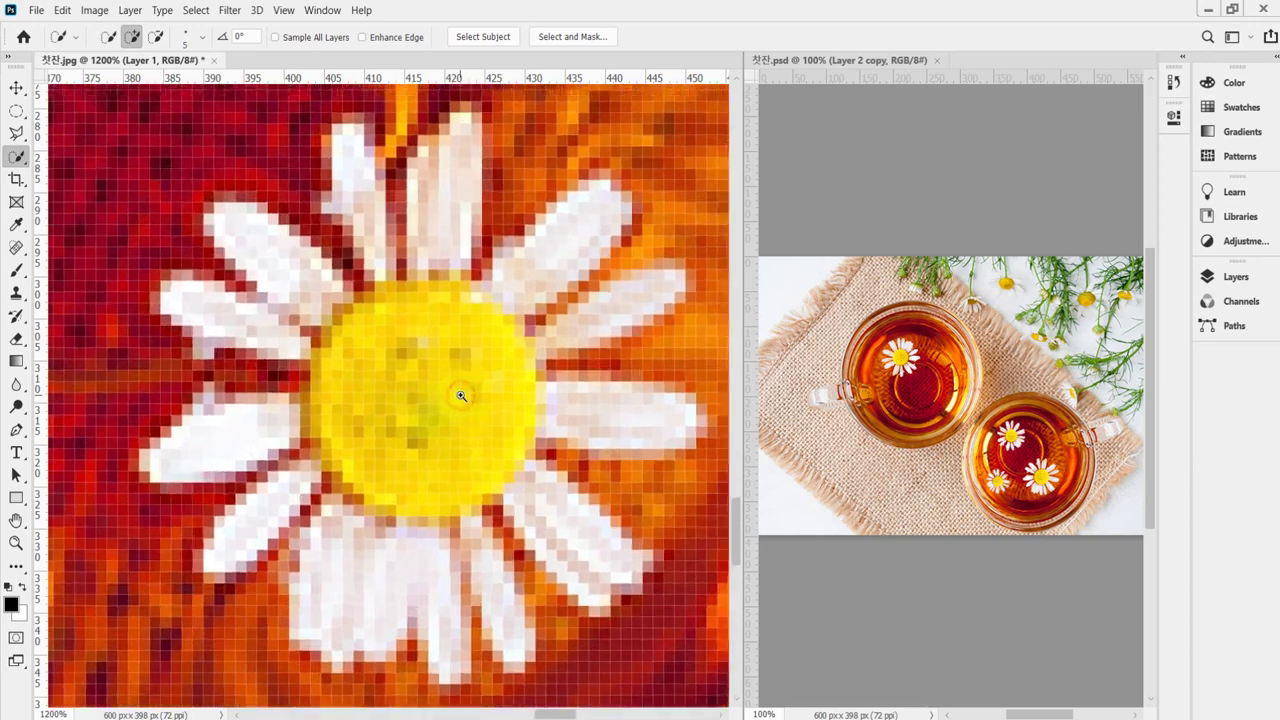
scroll(452, 399, "down", 2)
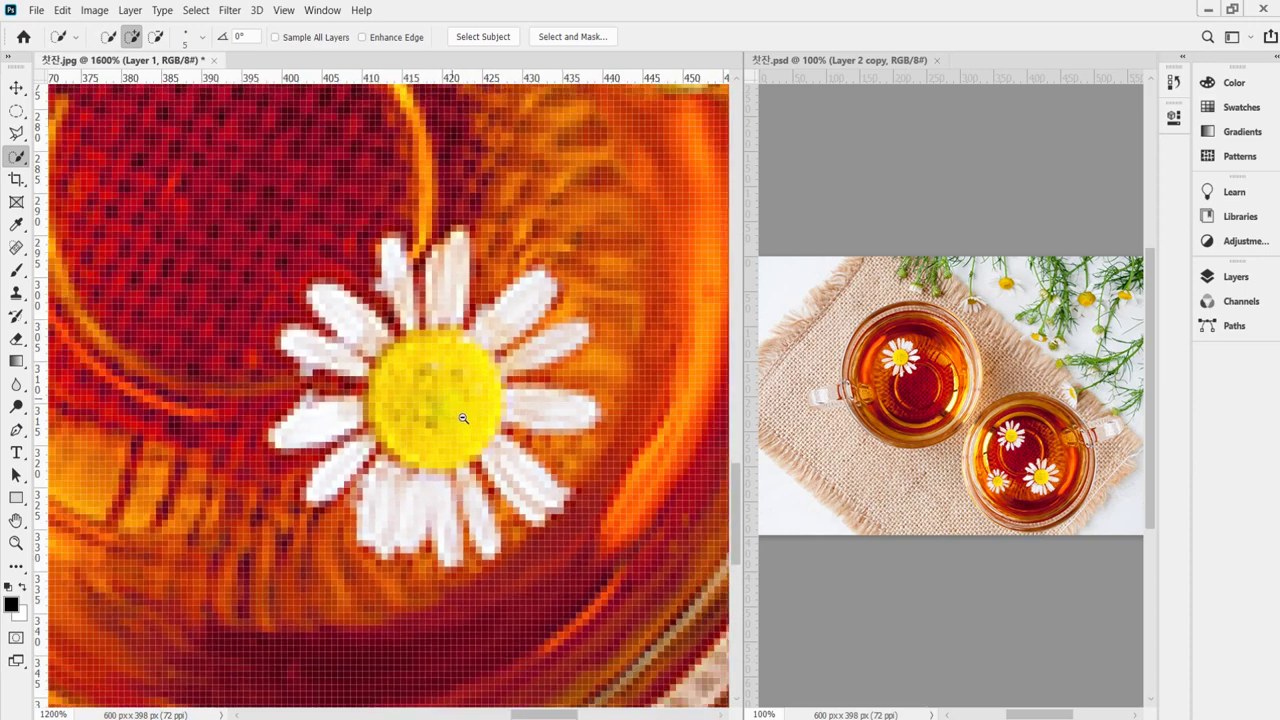
left_click(458, 383)
left_click_drag(441, 412, 425, 418)
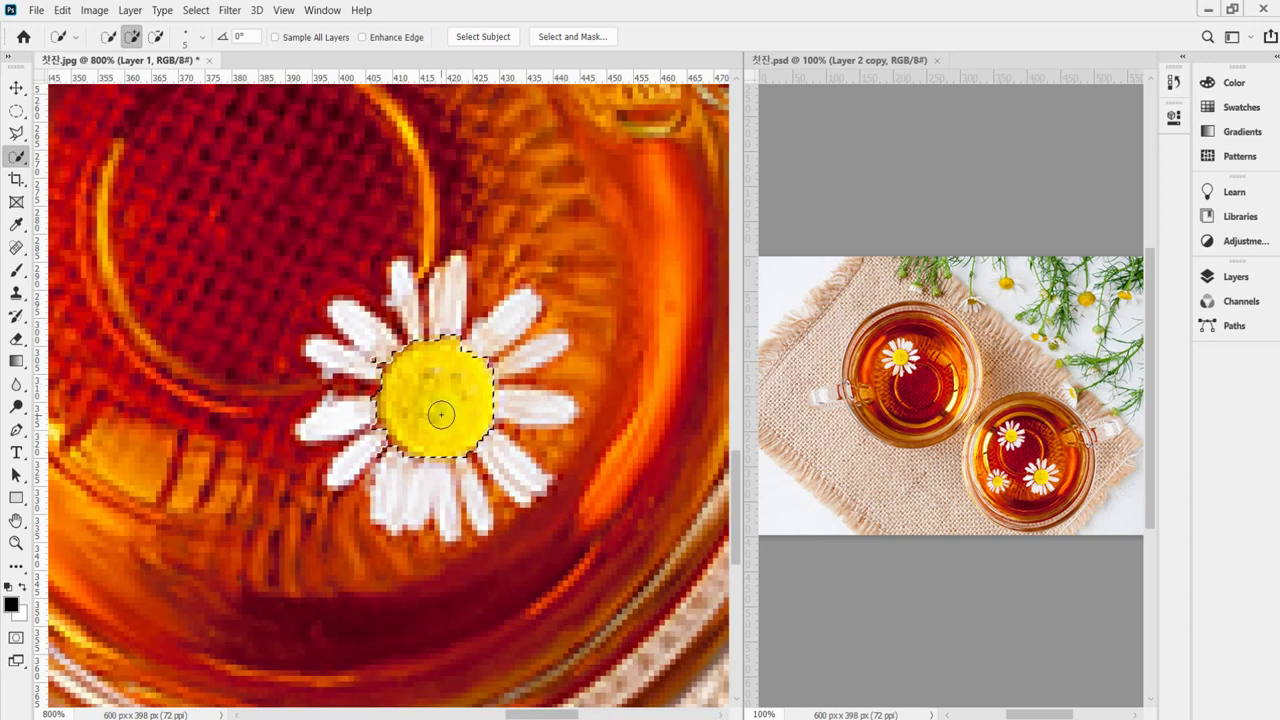
Add the daisy's white petals to the selection with a 1 px brush and copy the flower onto a new layer.
key("bracketleft")
key("bracketleft")
key("bracketleft")
key("bracketleft")
mouse_move(404, 275)
left_mouse_down()
mouse_move(407, 325)
mouse_move(450, 291)
mouse_move(450, 333)
mouse_move(513, 310)
mouse_move(465, 348)
mouse_move(552, 342)
mouse_move(503, 366)
mouse_move(520, 408)
mouse_move(498, 411)
mouse_move(547, 410)
mouse_move(483, 445)
mouse_move(515, 476)
mouse_move(467, 458)
mouse_move(473, 516)
mouse_move(437, 475)
mouse_move(425, 506)
mouse_move(406, 472)
mouse_move(345, 467)
mouse_move(354, 360)
mouse_move(322, 352)
left_mouse_up()
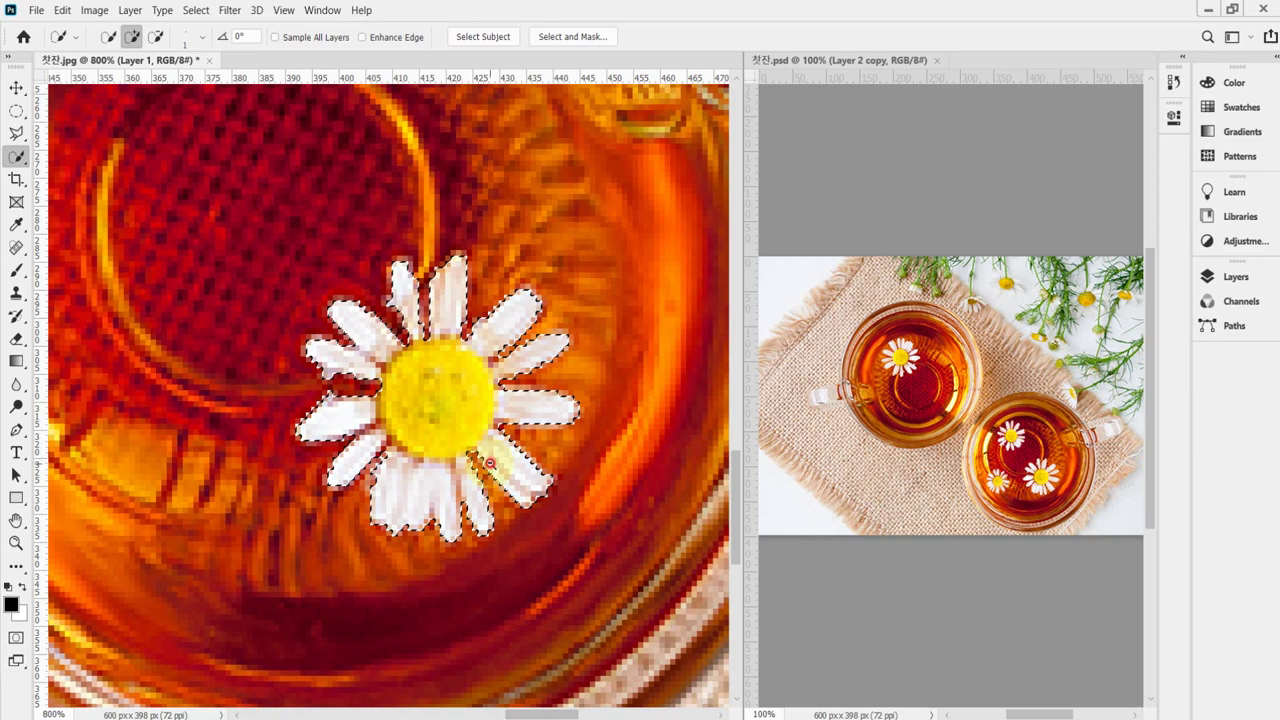
scroll(457, 449, "down", 3)
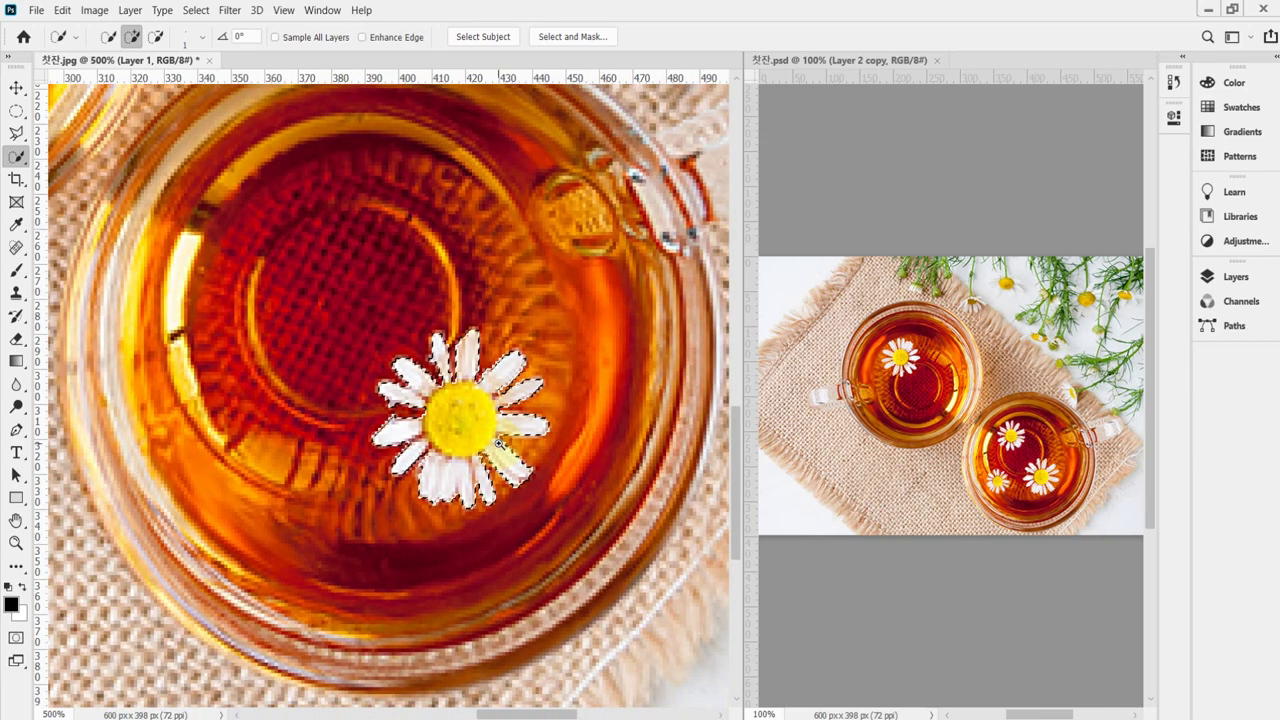
key("ctrl+j")
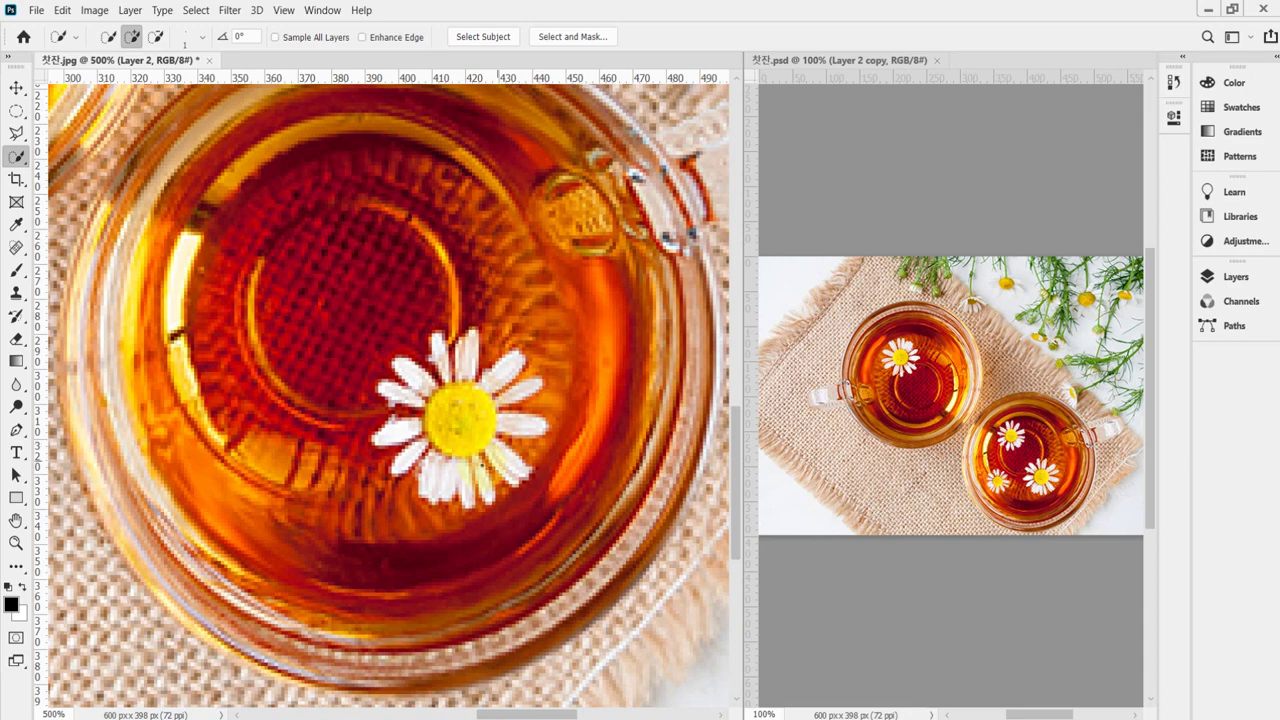
Move the copied daisy to the upper-left part of the second cup's tea, rotate it counter-clockwise and scale it to about 71%.
key("ctrl+t")
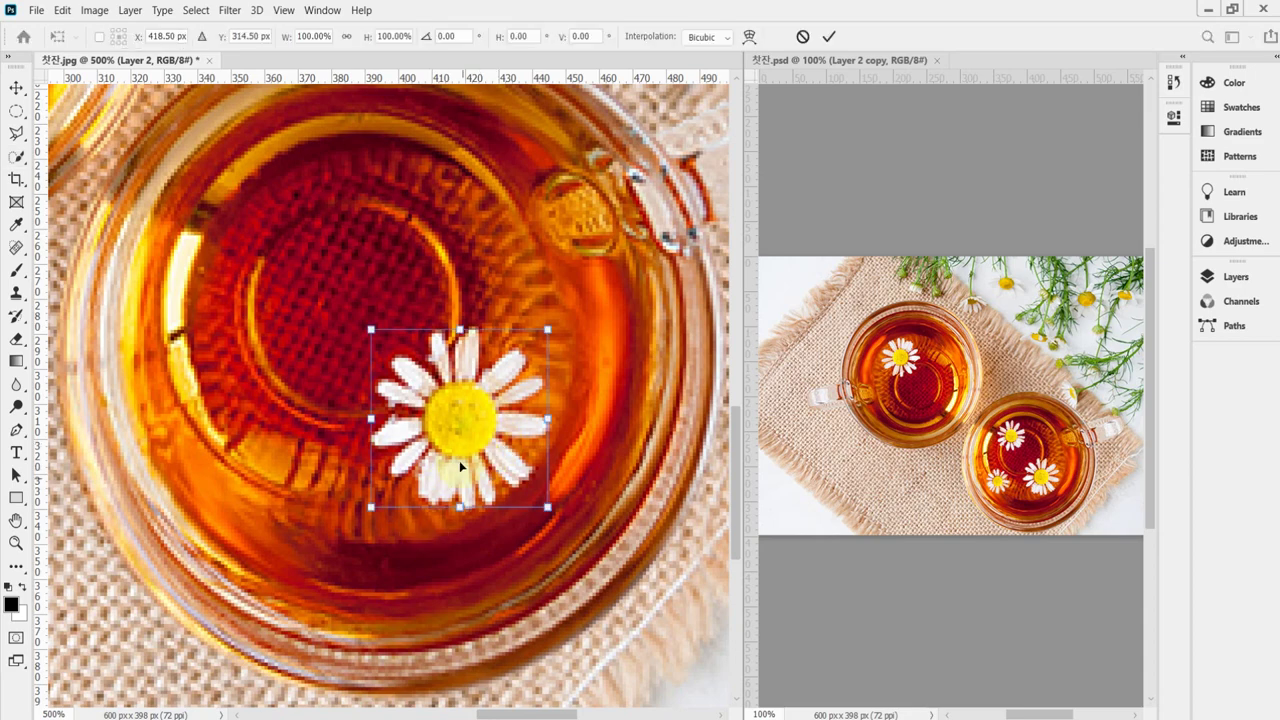
left_click_drag(489, 453, 321, 286)
left_click_drag(400, 360, 404, 243)
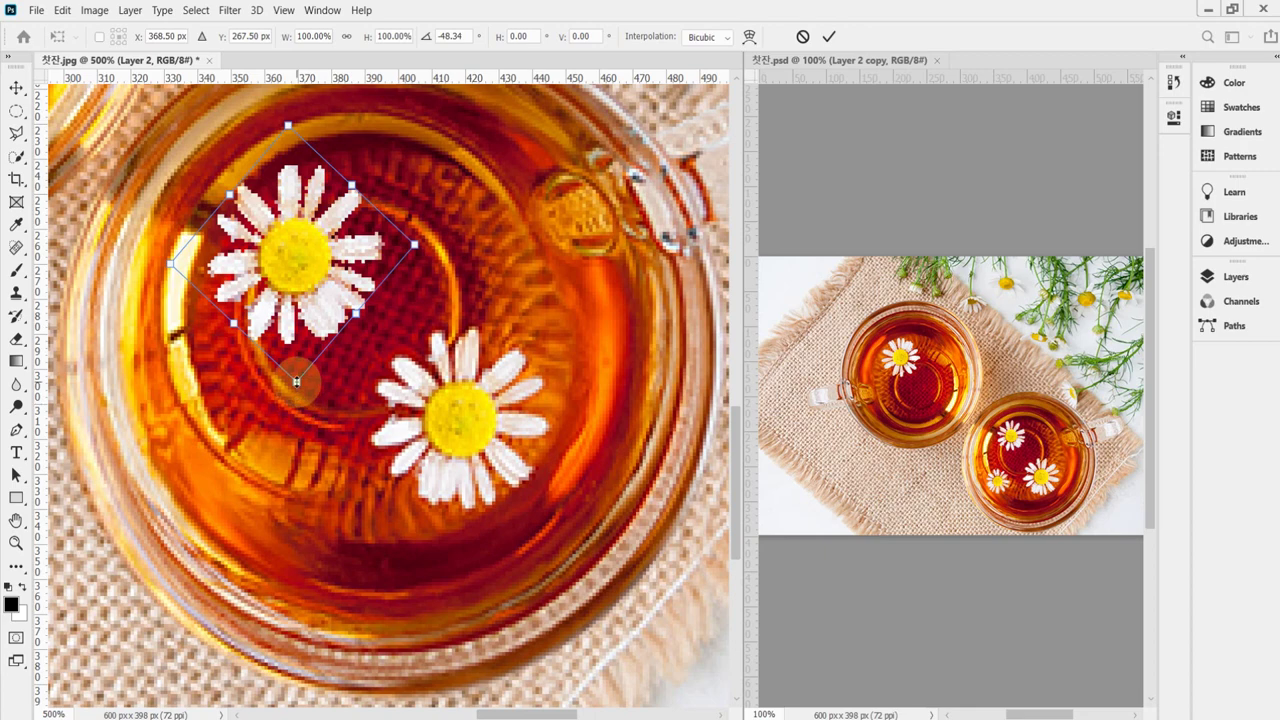
left_click_drag(296, 381, 293, 308)
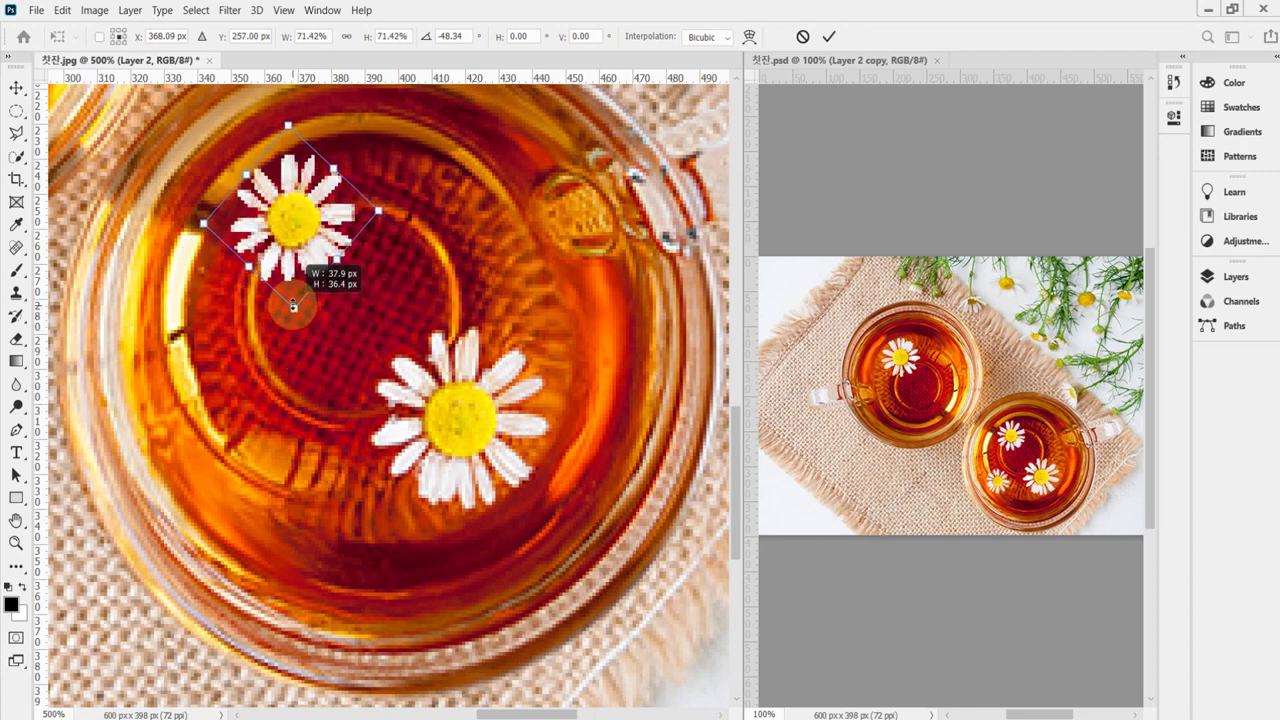
left_click_drag(327, 206, 270, 268)
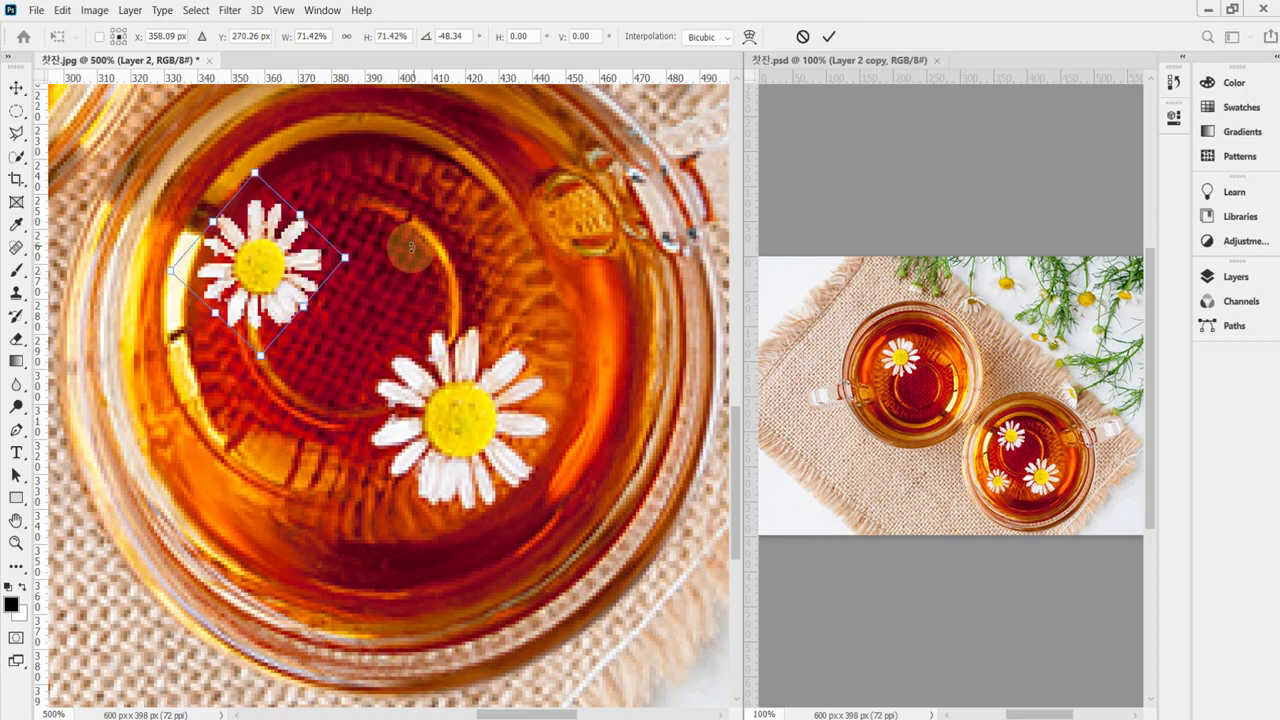
left_click_drag(390, 289, 390, 250)
left_click_drag(270, 262, 282, 251)
left_click_drag(348, 221, 358, 220)
key("Return")
key("w")
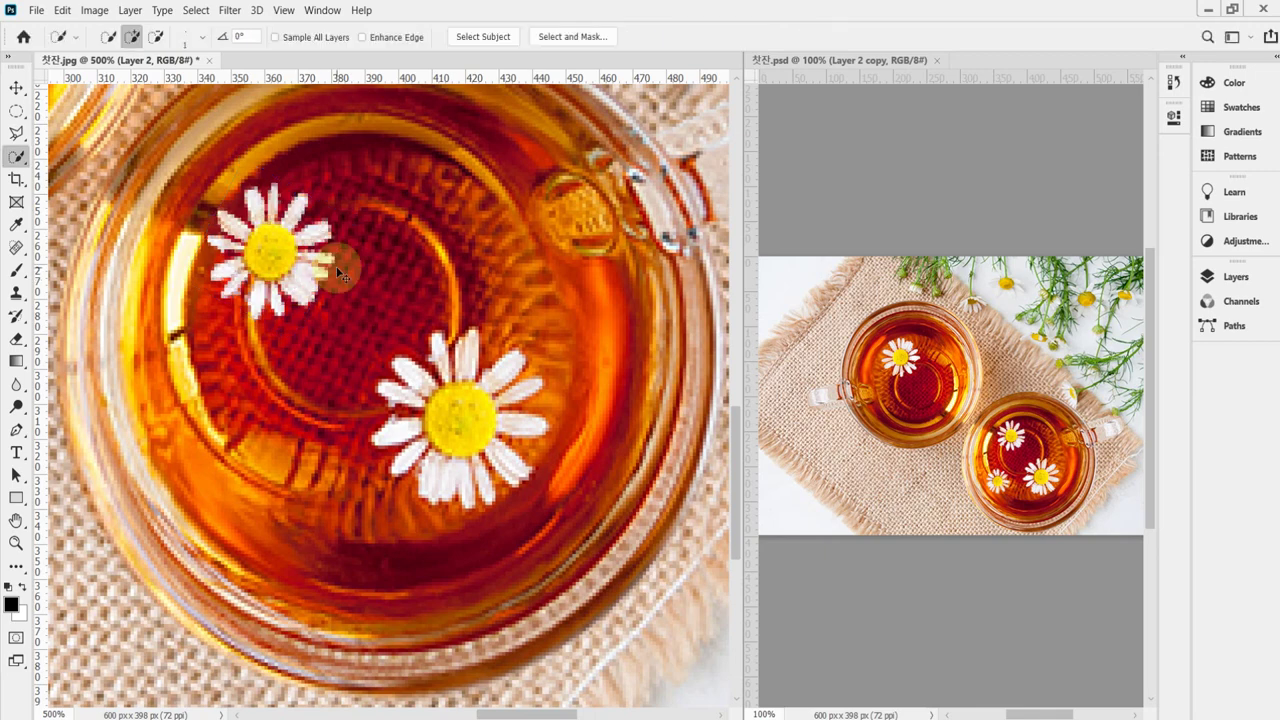
Duplicate the smaller daisy, place the copy in the lower-left part of the tea, scaled to 88.88% and rotated about 107.5°.
key("ctrl+j")
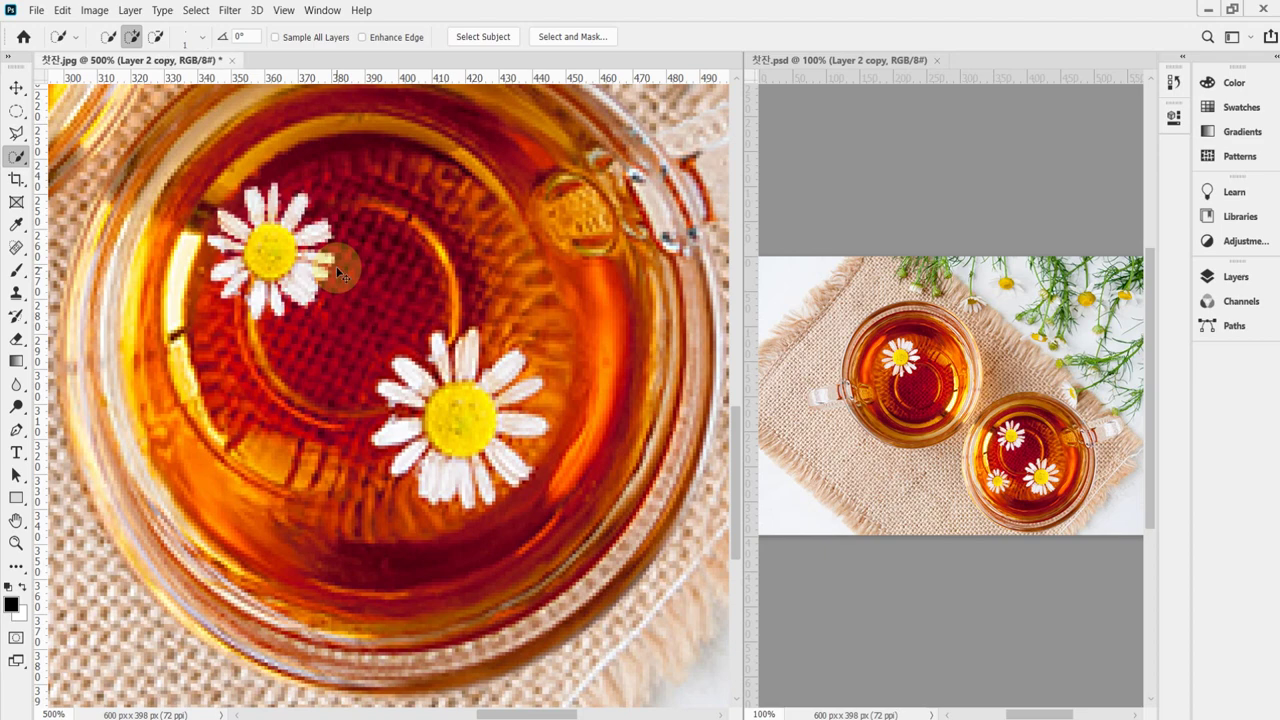
key("ctrl+t")
left_click_drag(290, 282, 301, 494)
left_click_drag(350, 562, 278, 570)
left_click_drag(358, 420, 336, 443)
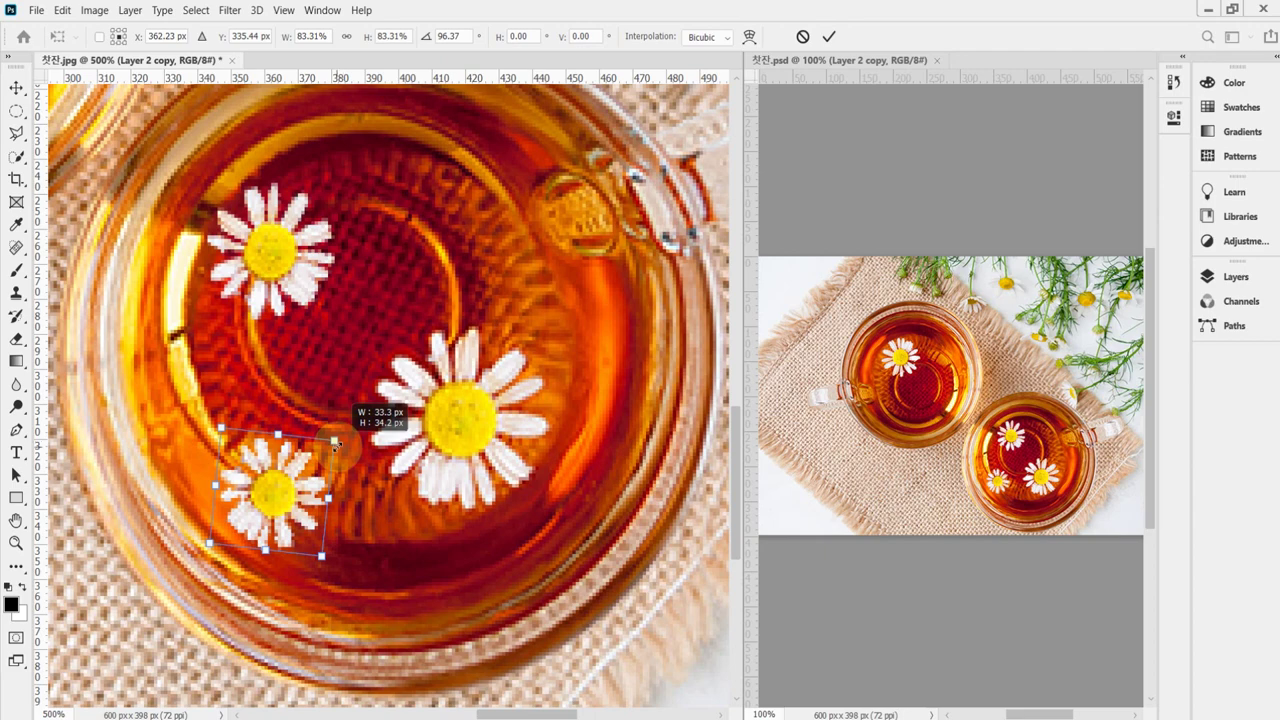
left_click_drag(336, 446, 350, 432)
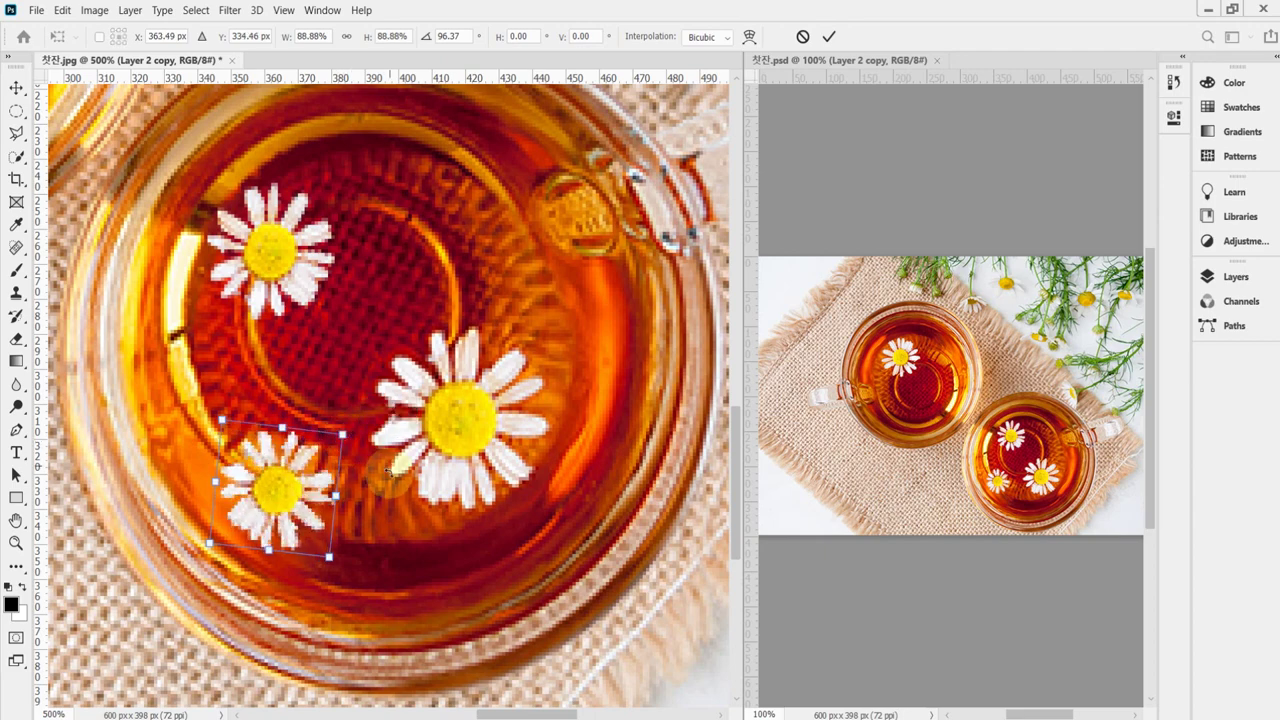
left_click_drag(384, 476, 390, 490)
left_click_drag(309, 482, 311, 475)
key("Return")
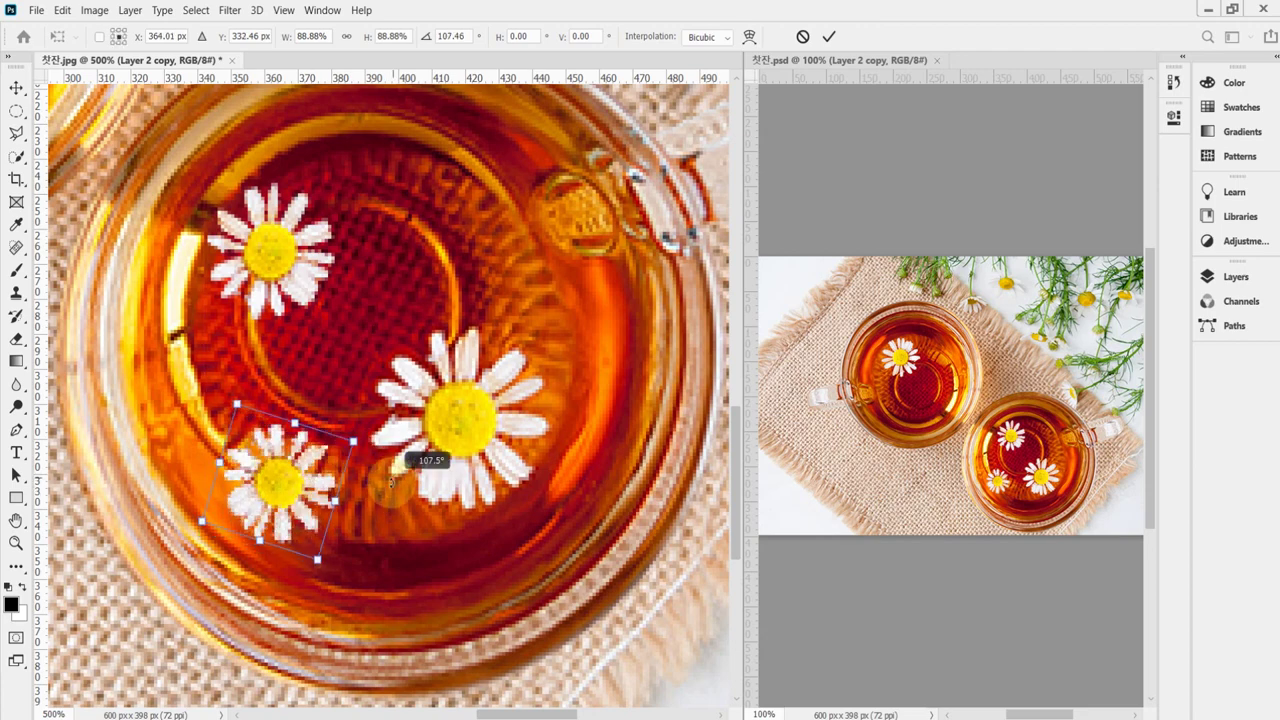
key("w")
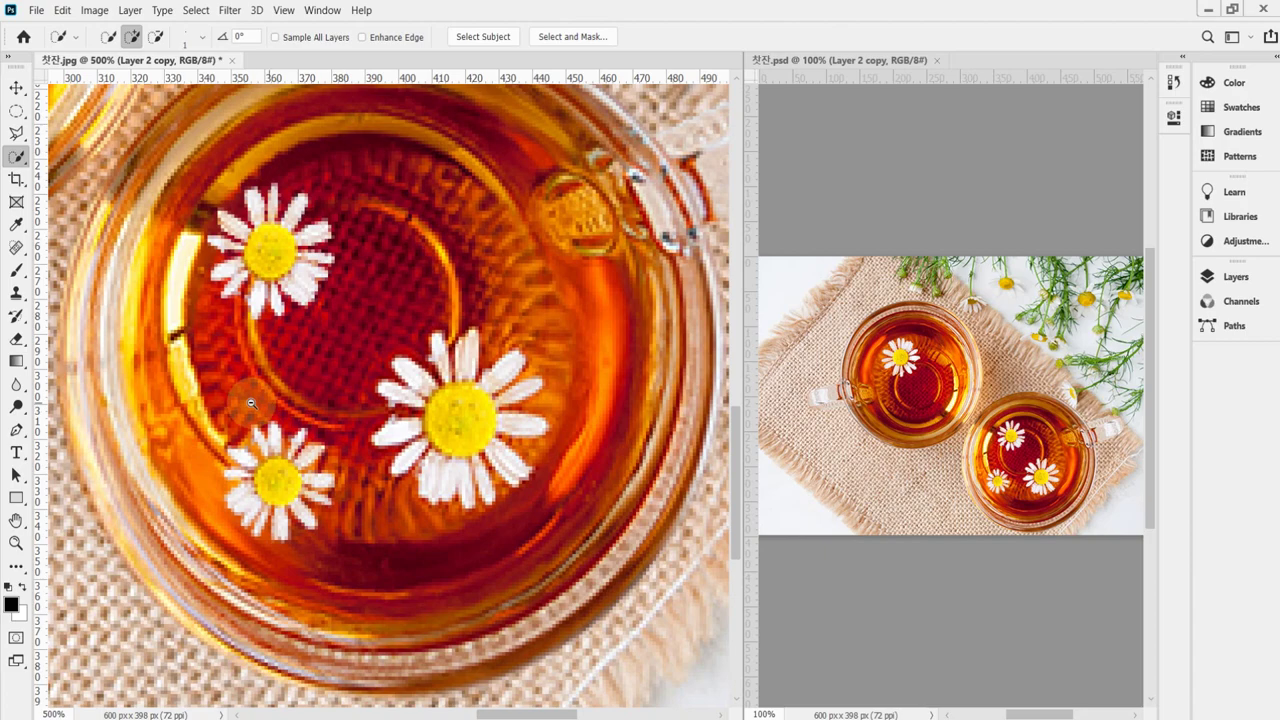
Hide the guides in the working image, with the whole composition in view at 100%.
scroll(480, 370, "down", 5)
scroll(480, 370, "down", 2)
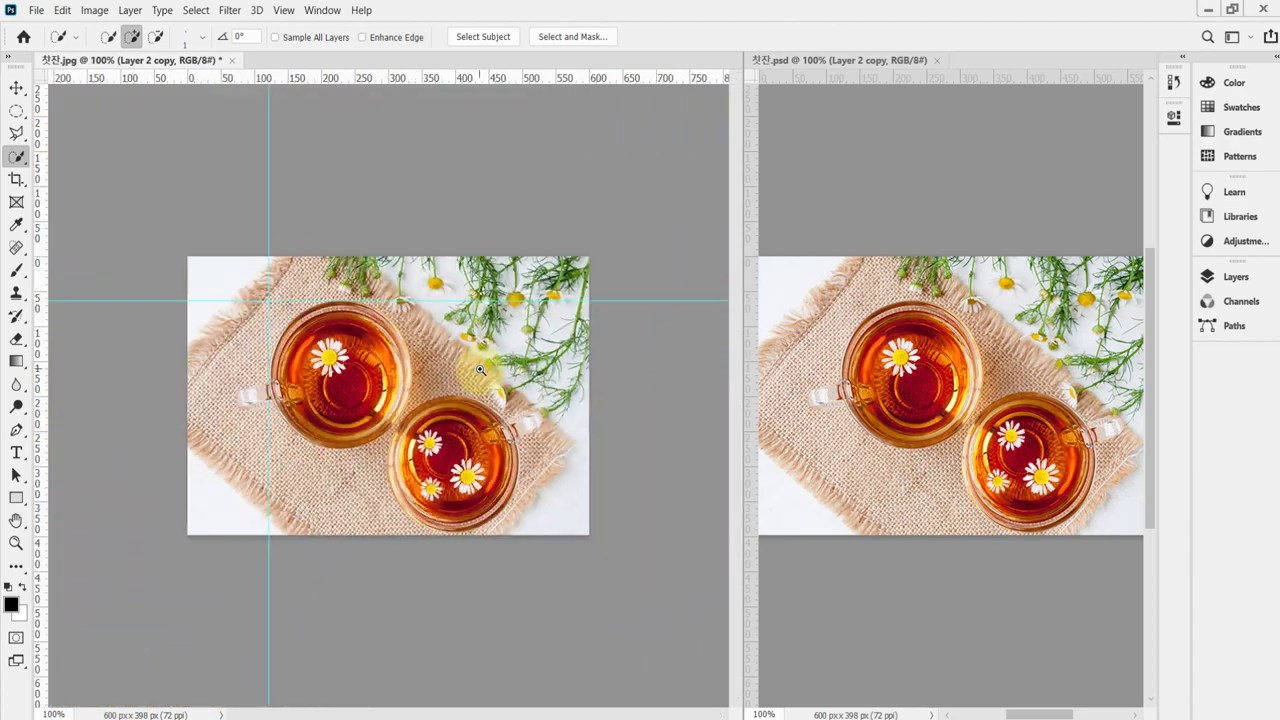
scroll(538, 410, "up", 2)
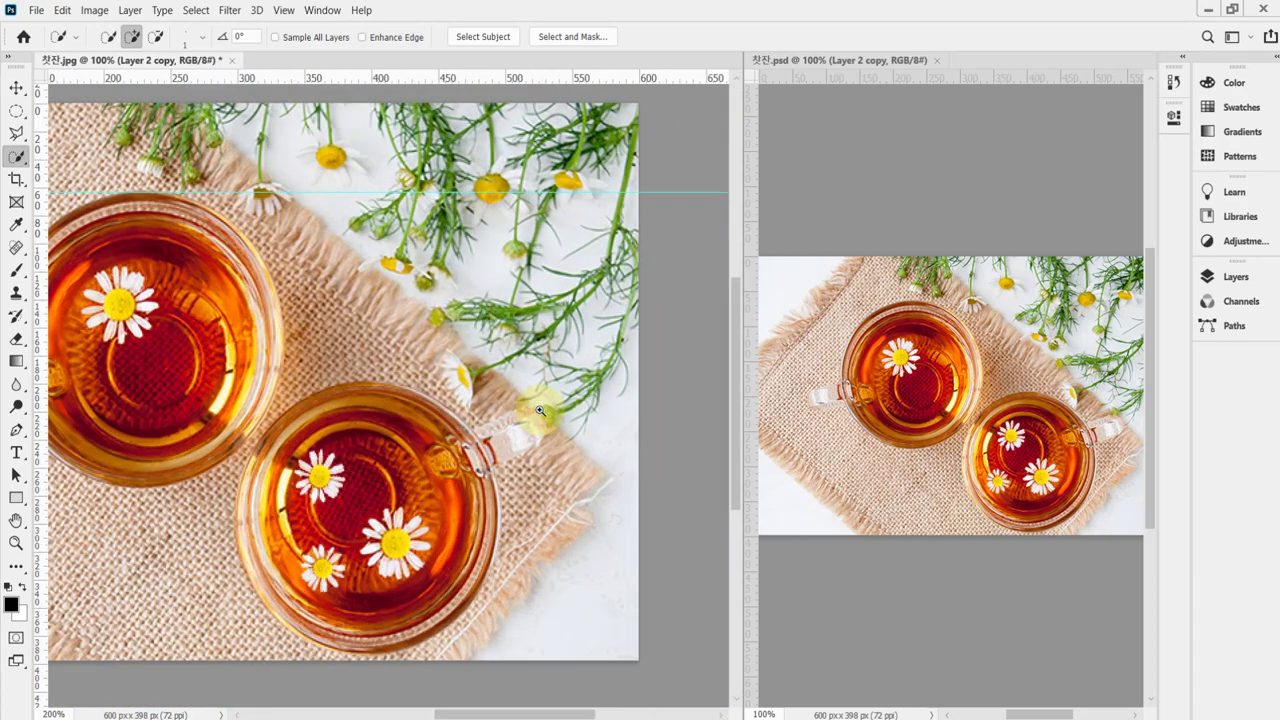
scroll(430, 420, "down", 2)
left_click(284, 10)
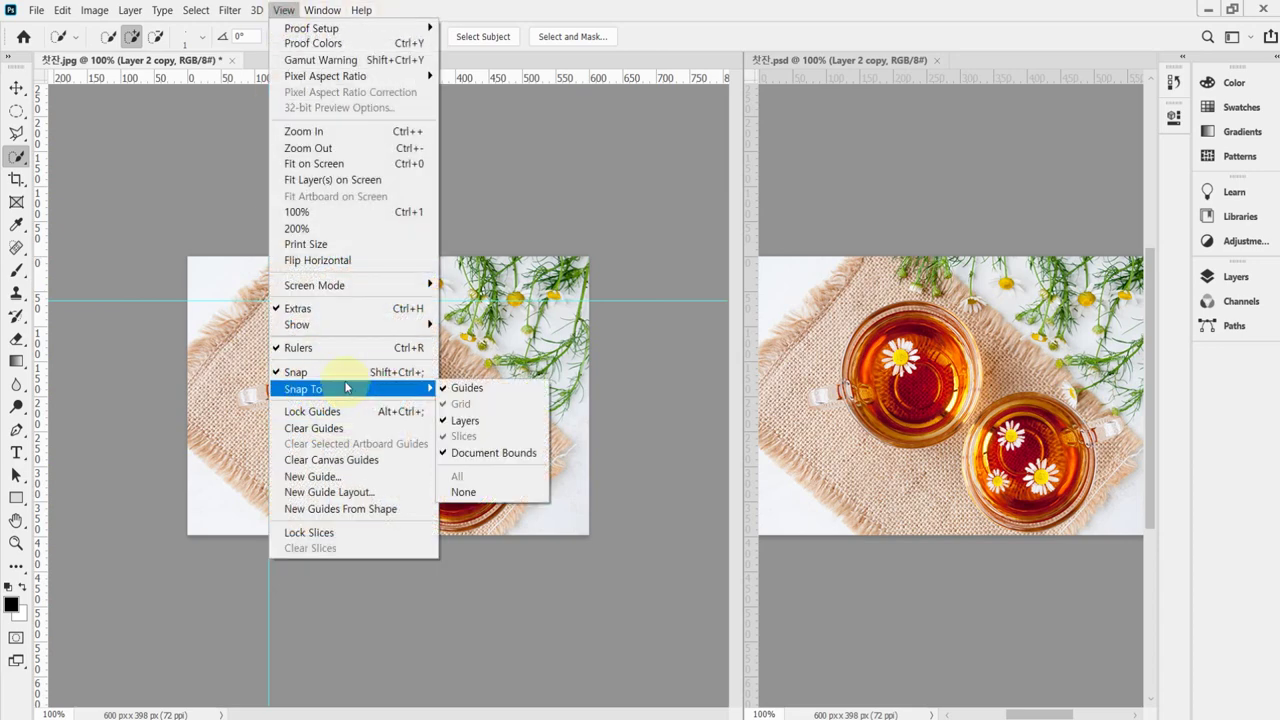
mouse_move(362, 330)
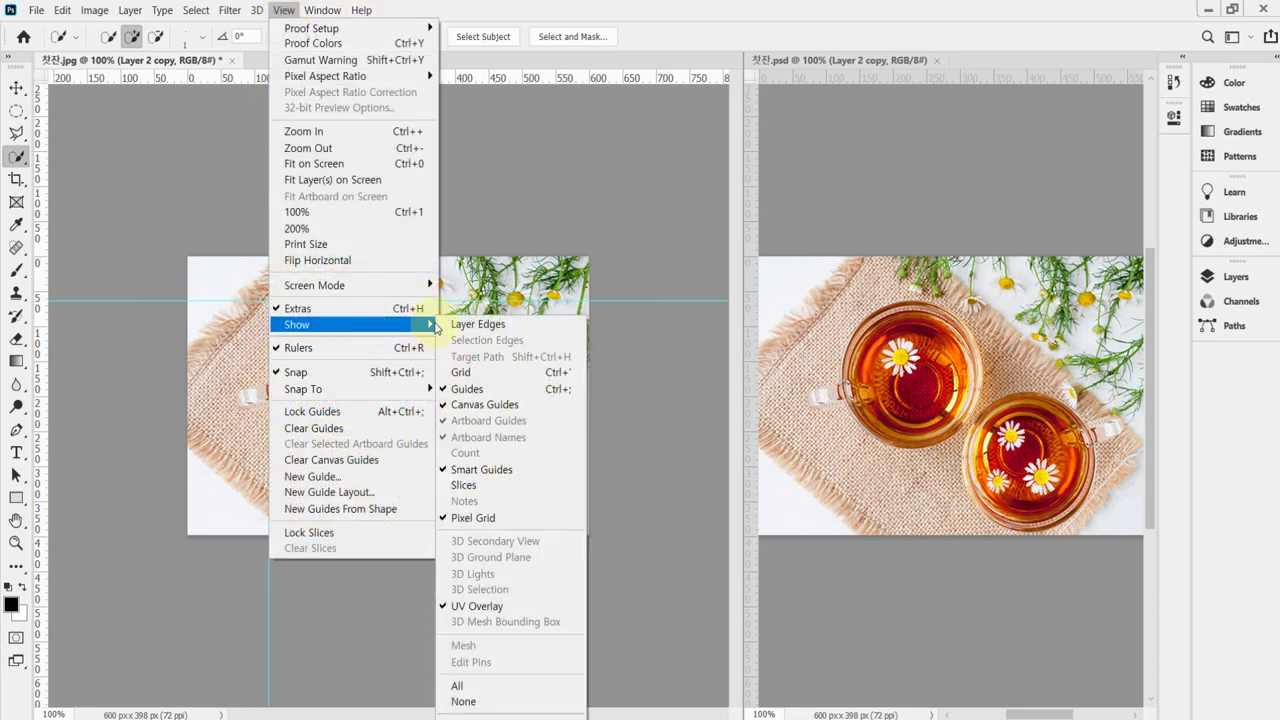
left_click(545, 390)
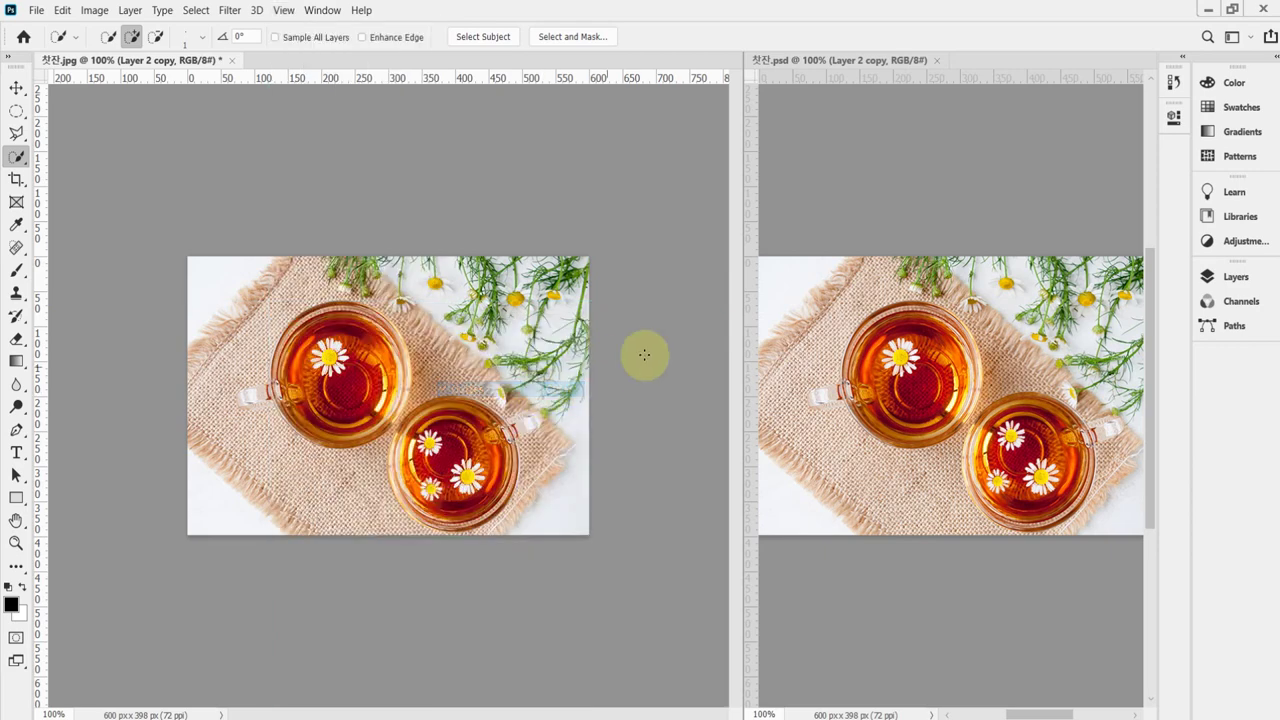